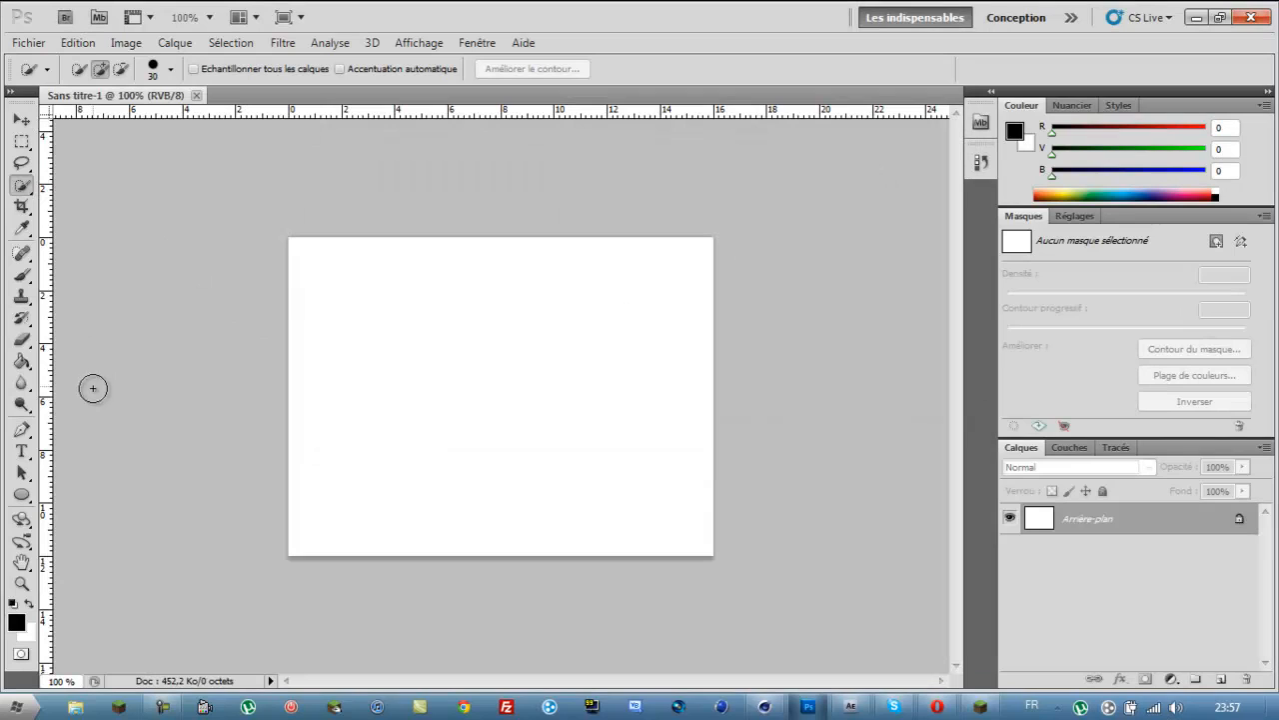
Step: Draw a closed curved freeform outline with the Pen tool, filling most of the canvas and peaking near its upper edge
left_click(21, 430)
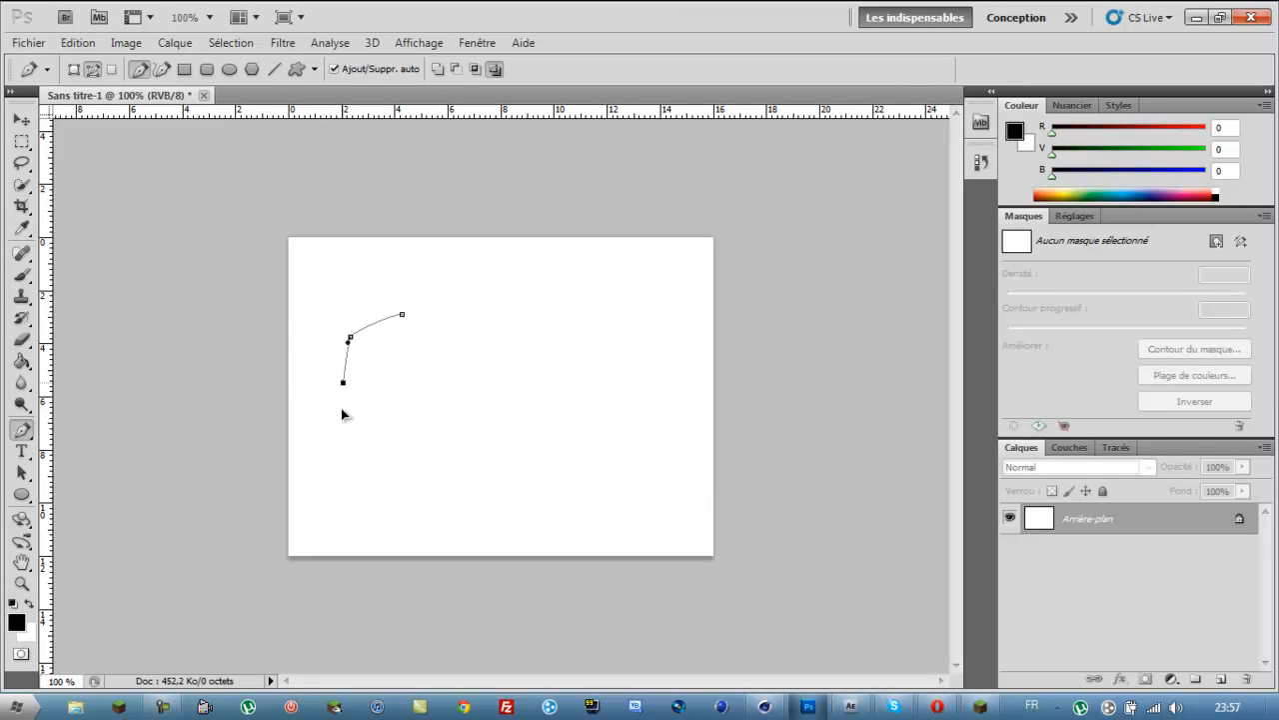
left_click(354, 434)
mouse_move(410, 458)
left_mouse_down()
mouse_move(608, 469)
mouse_move(682, 449)
left_mouse_up()
left_click_drag(668, 406, 660, 380)
left_click_drag(634, 346, 509, 316)
left_click_drag(480, 291, 471, 259)
left_click_drag(456, 255, 423, 276)
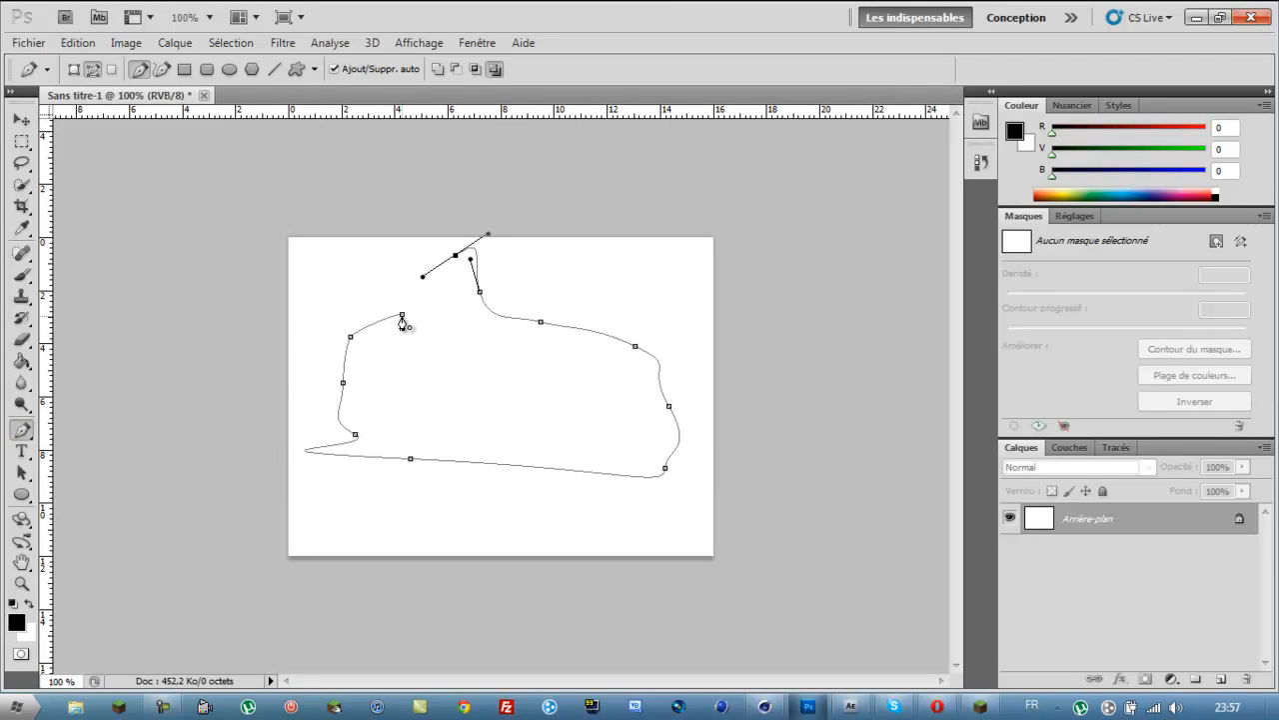
left_click(401, 315)
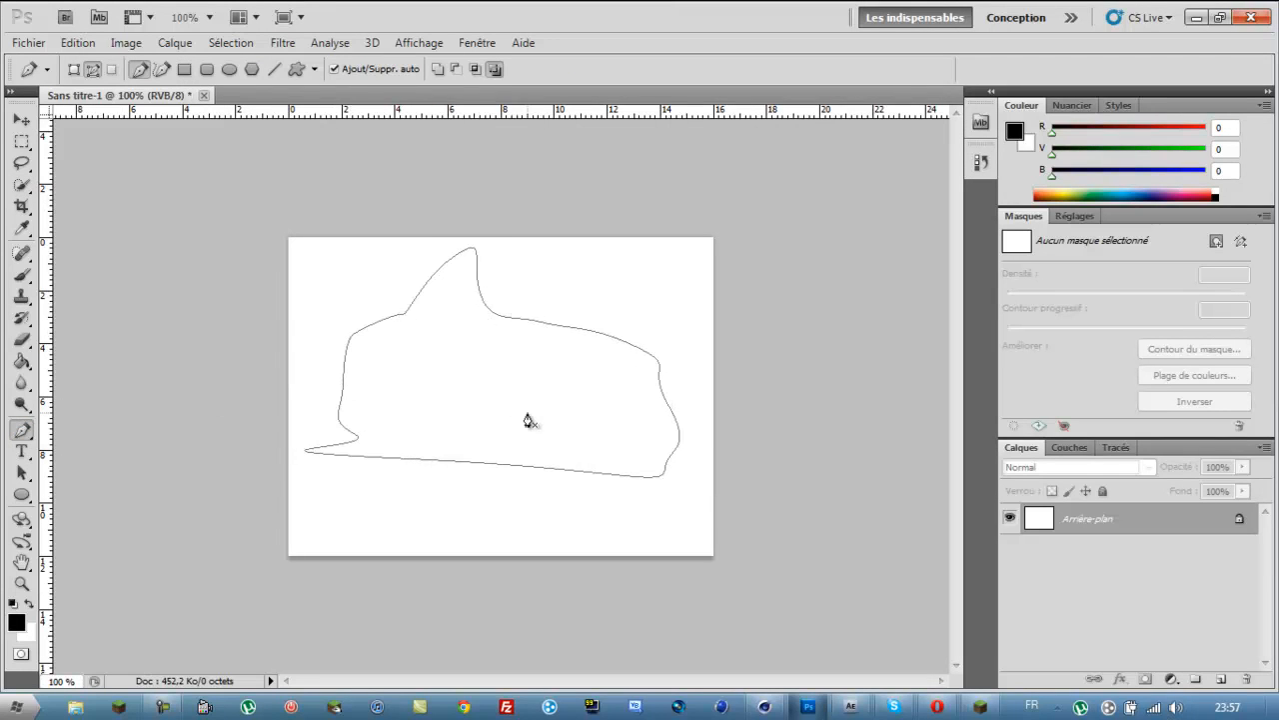
Step: Export the work path (Tracé de travail) to Illustrator format as Sans titre-1.ai on the desktop (Bureau)
left_click(1116, 448)
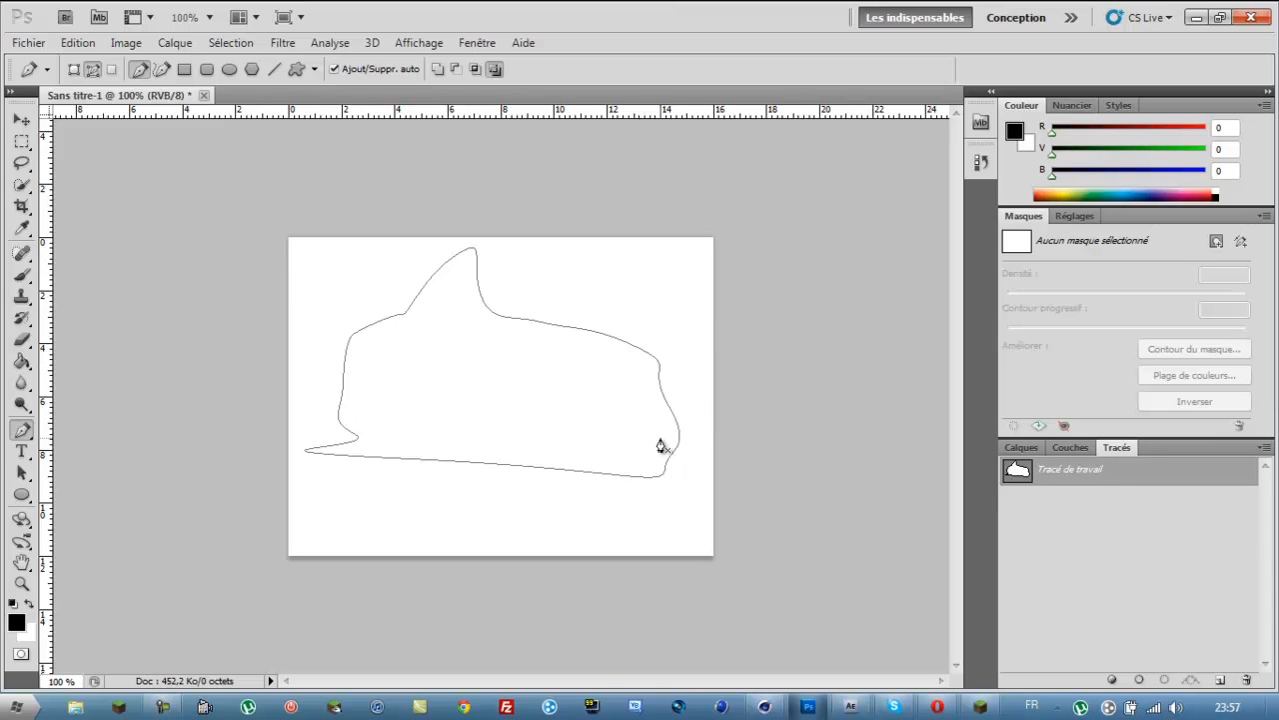
left_click(29, 44)
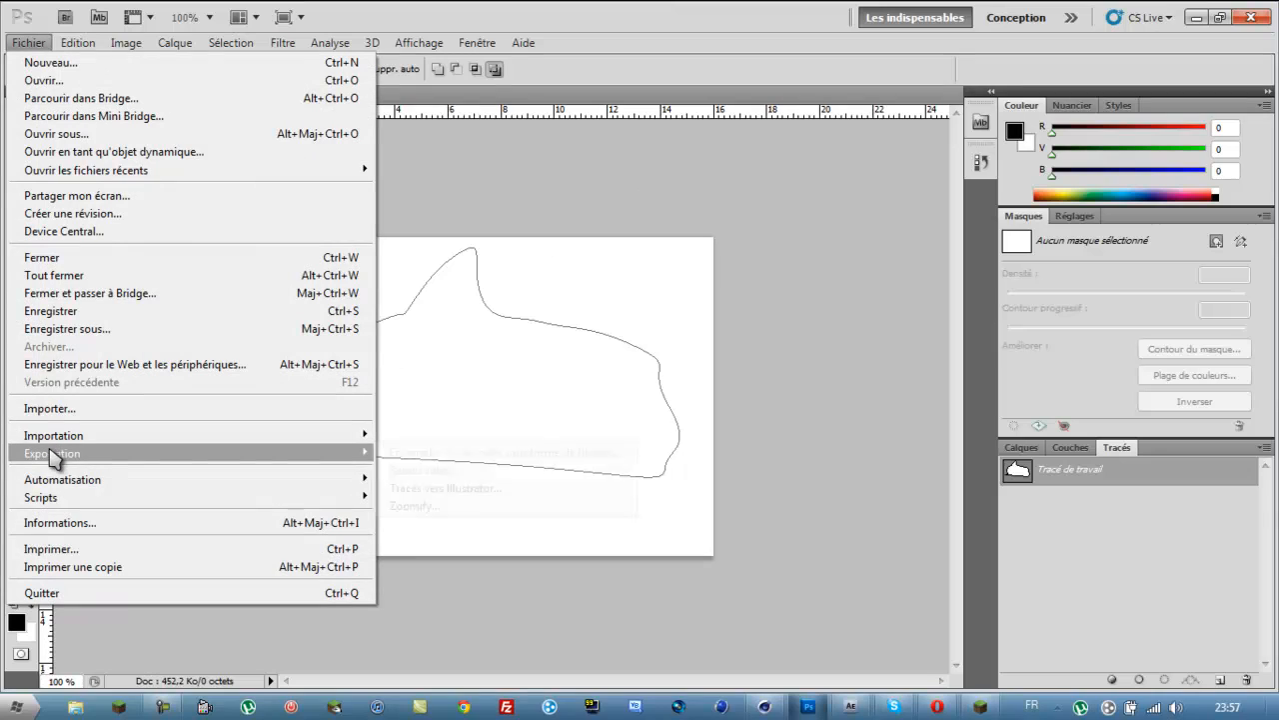
mouse_move(55, 452)
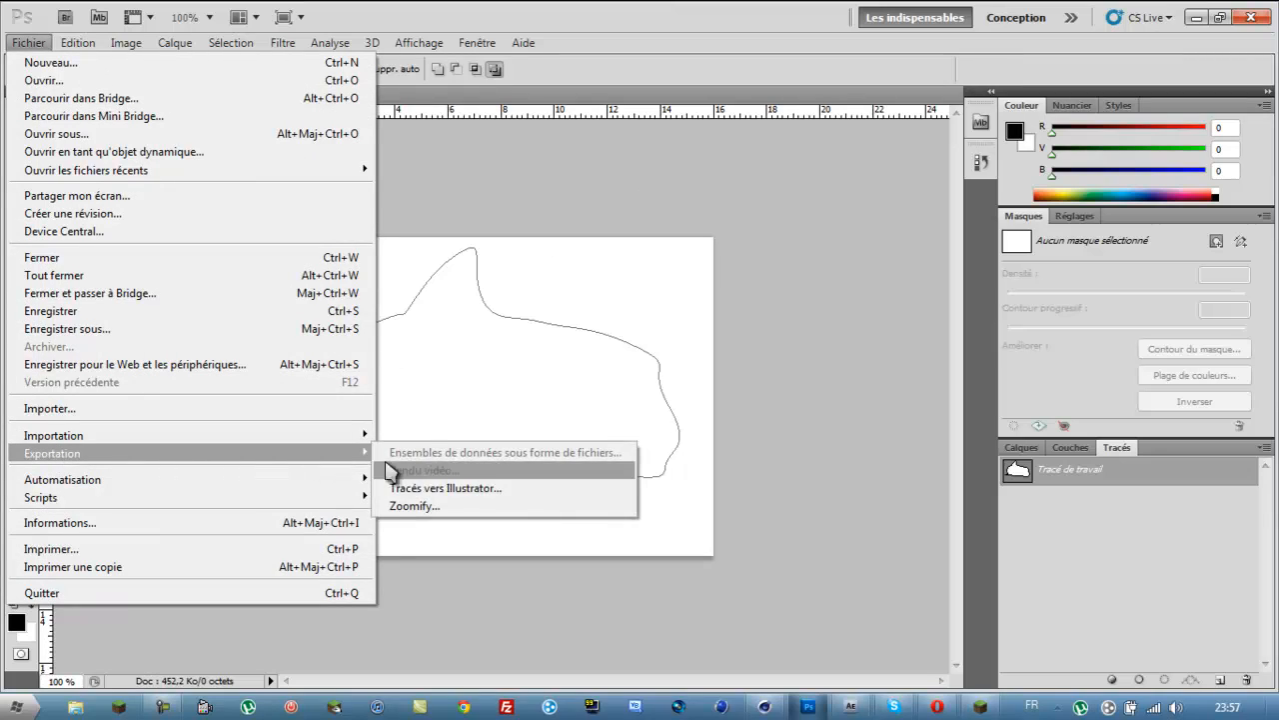
left_click(447, 490)
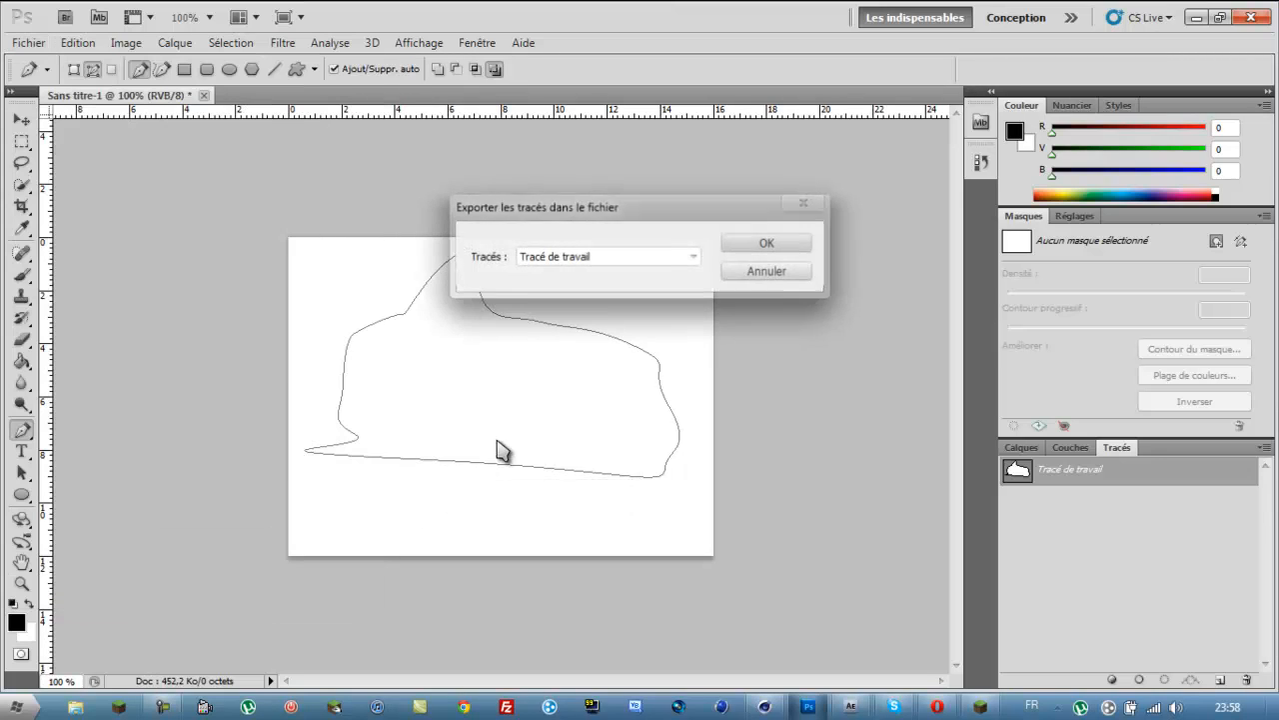
left_click(694, 257)
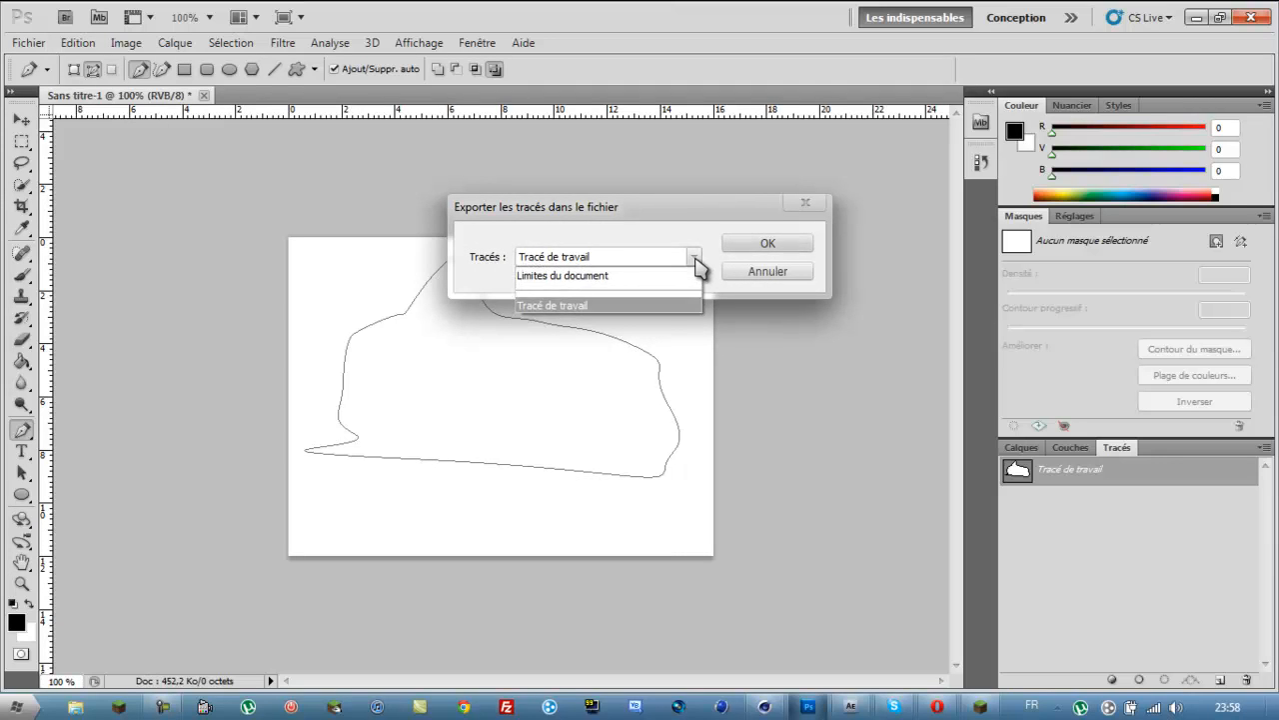
left_click(695, 258)
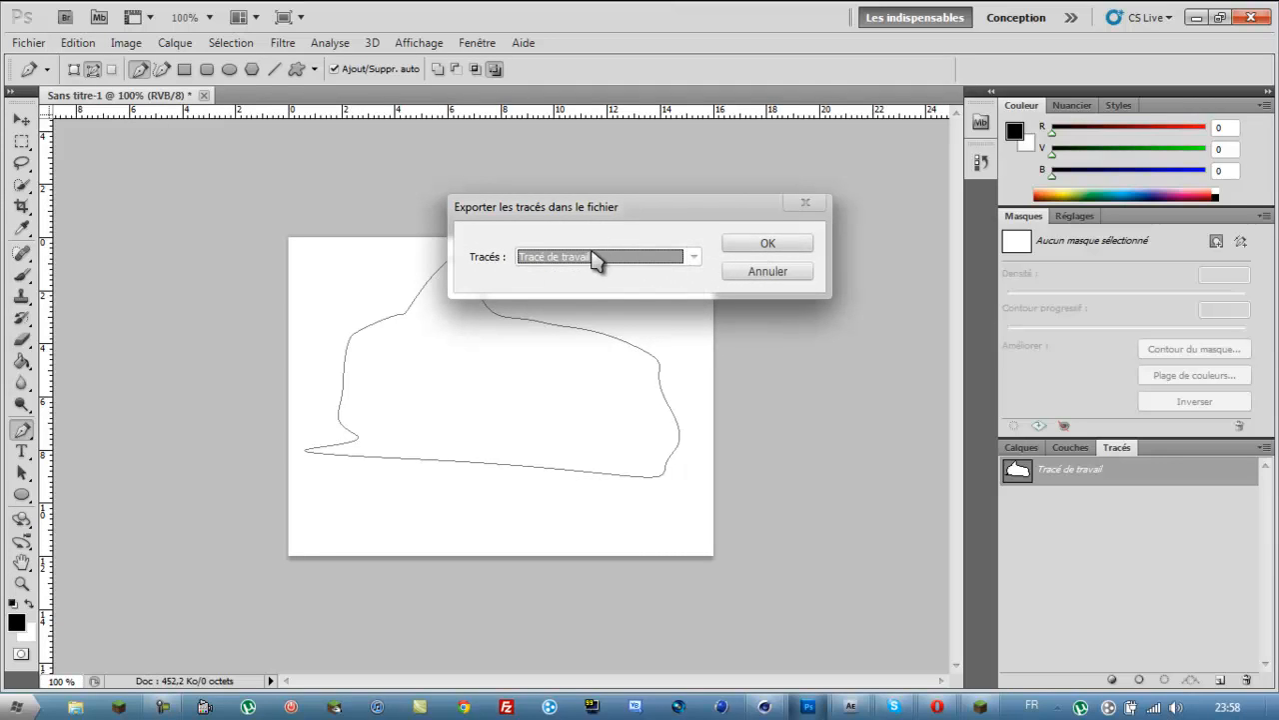
left_click(766, 246)
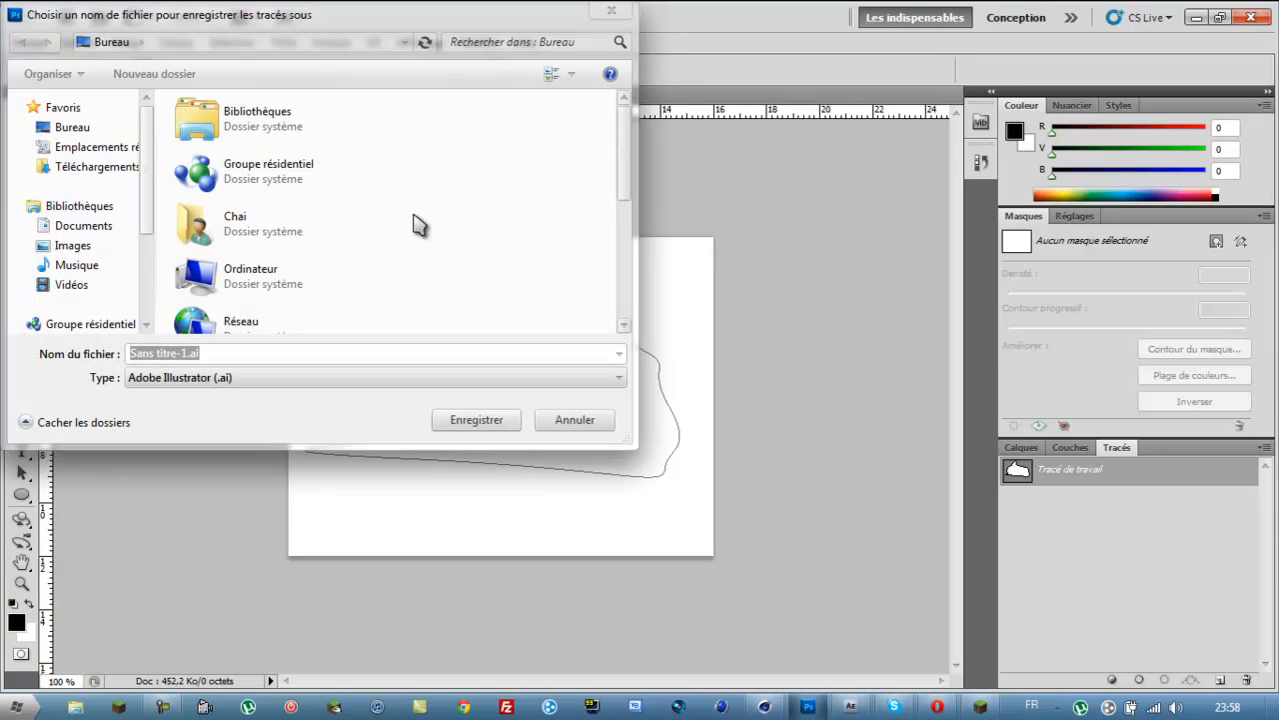
left_click(62, 128)
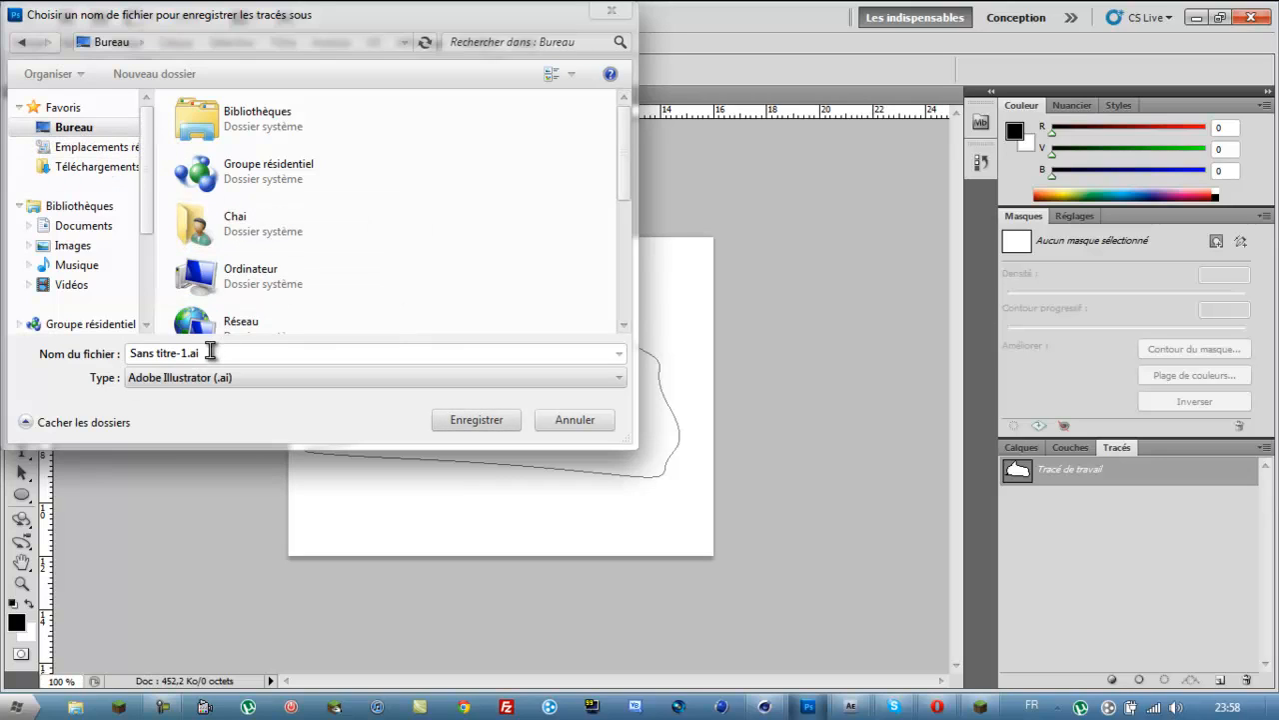
left_click(213, 352)
left_click(485, 420)
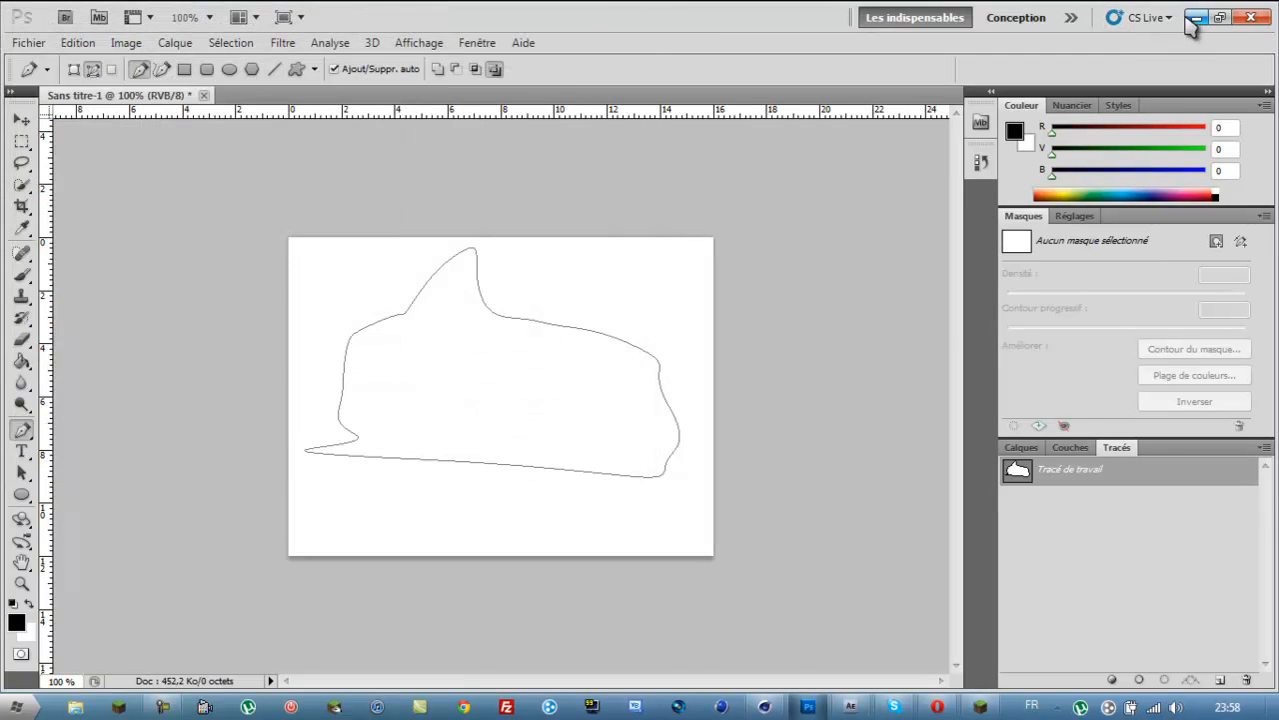
Step: Switch to CINEMA 4D and open Sans titre-1.ai from the desktop with an import scale factor of 1 centimetre
left_click(766, 708)
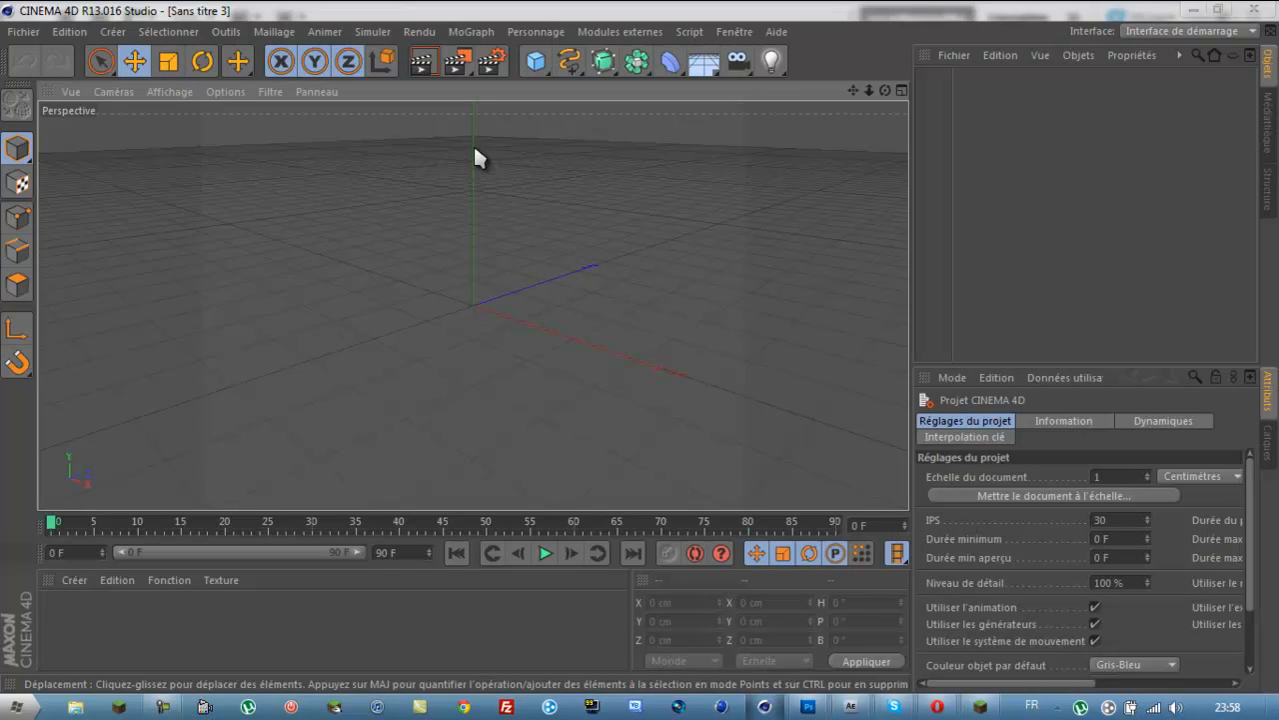
left_click(28, 37)
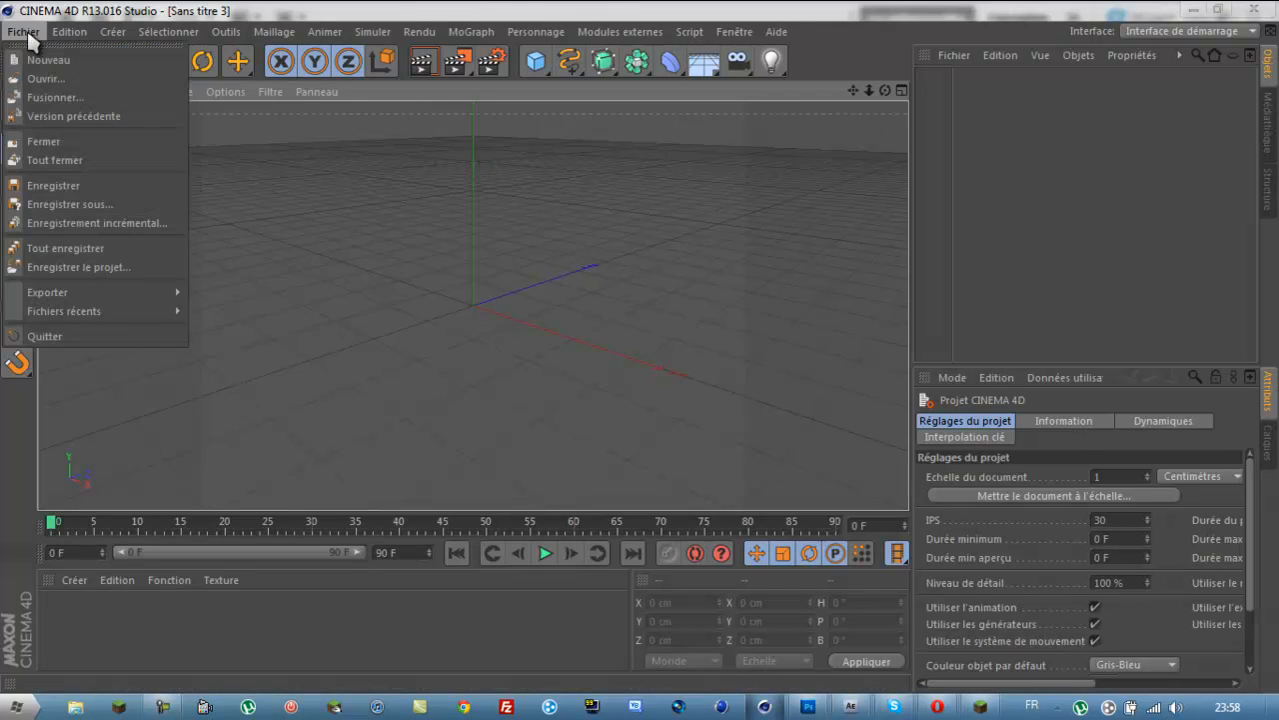
left_click(32, 76)
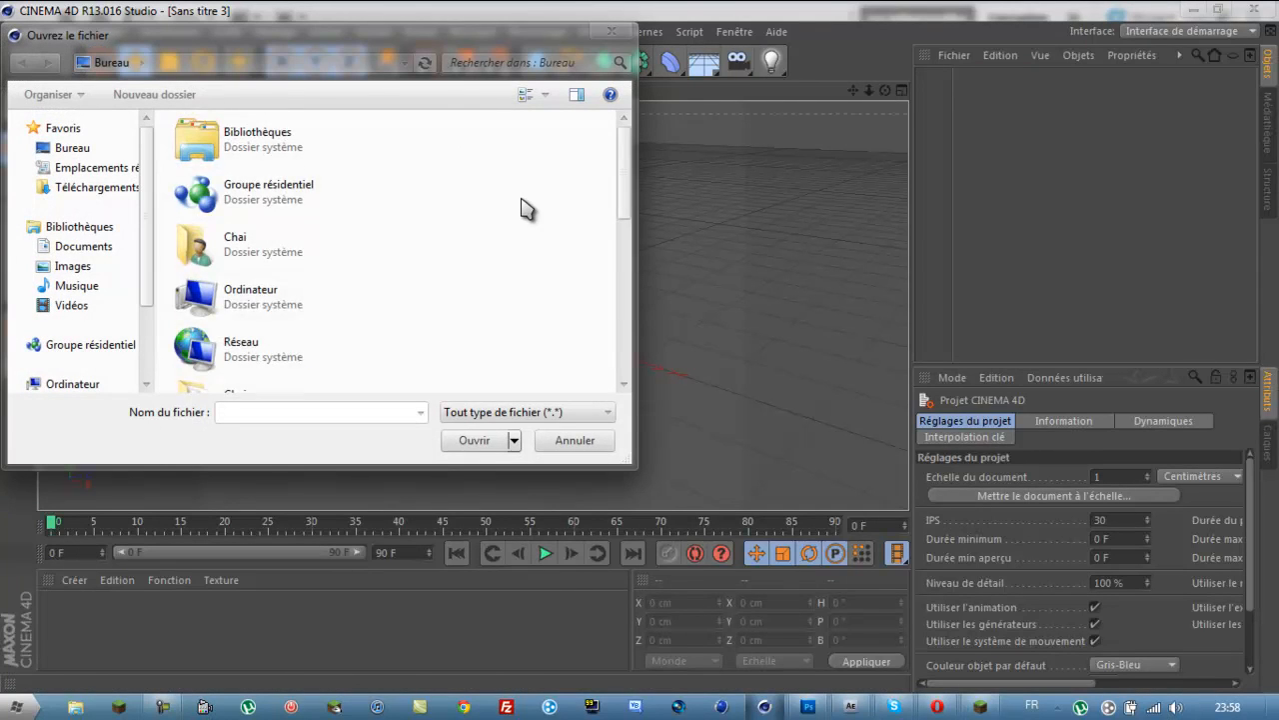
scroll(528, 209, "down", 5)
left_click(277, 368)
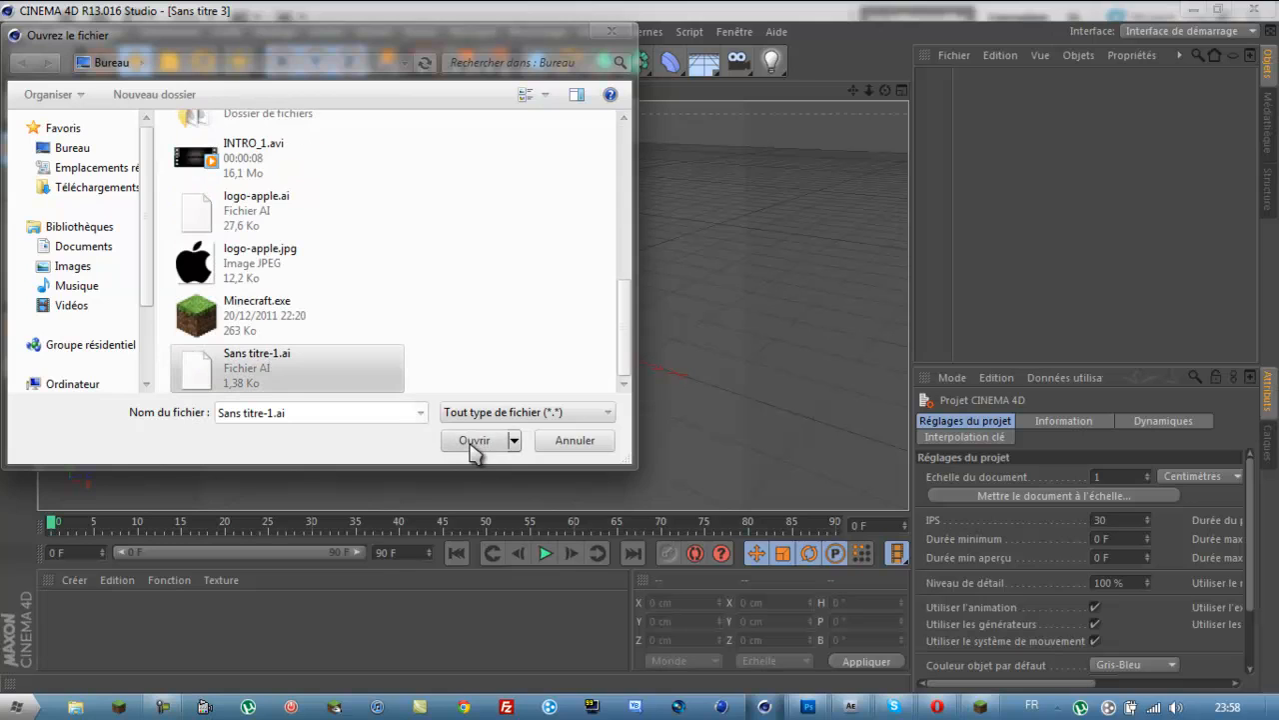
left_click(474, 441)
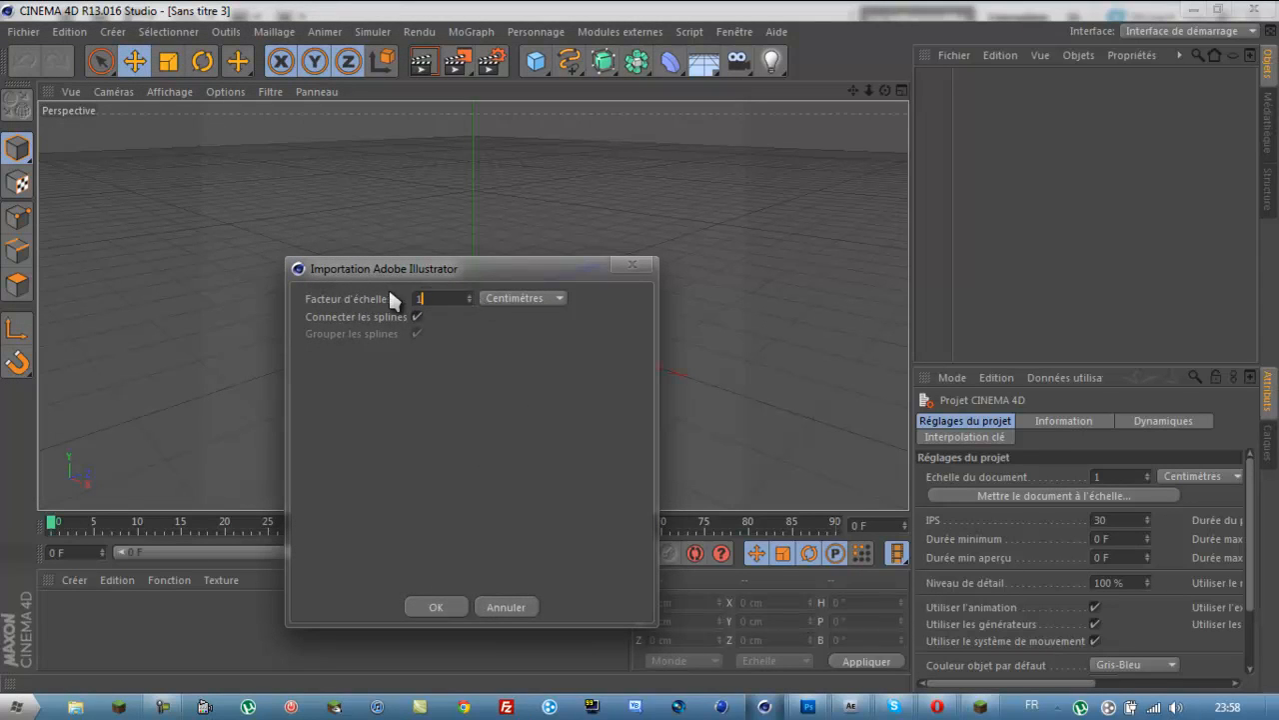
left_click(434, 600)
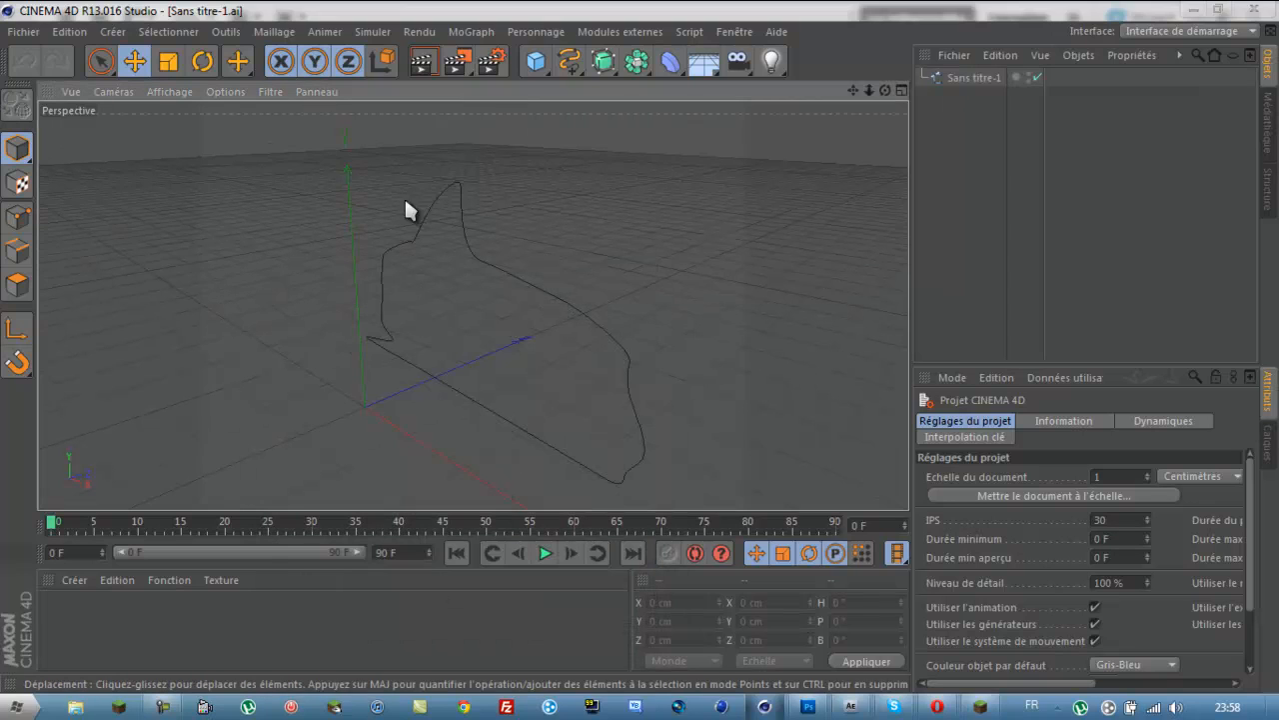
Step: Add an Extrusion NURBS object and make the imported Sans titre-1 spline its child
left_click_drag(491, 351, 622, 339, "alt")
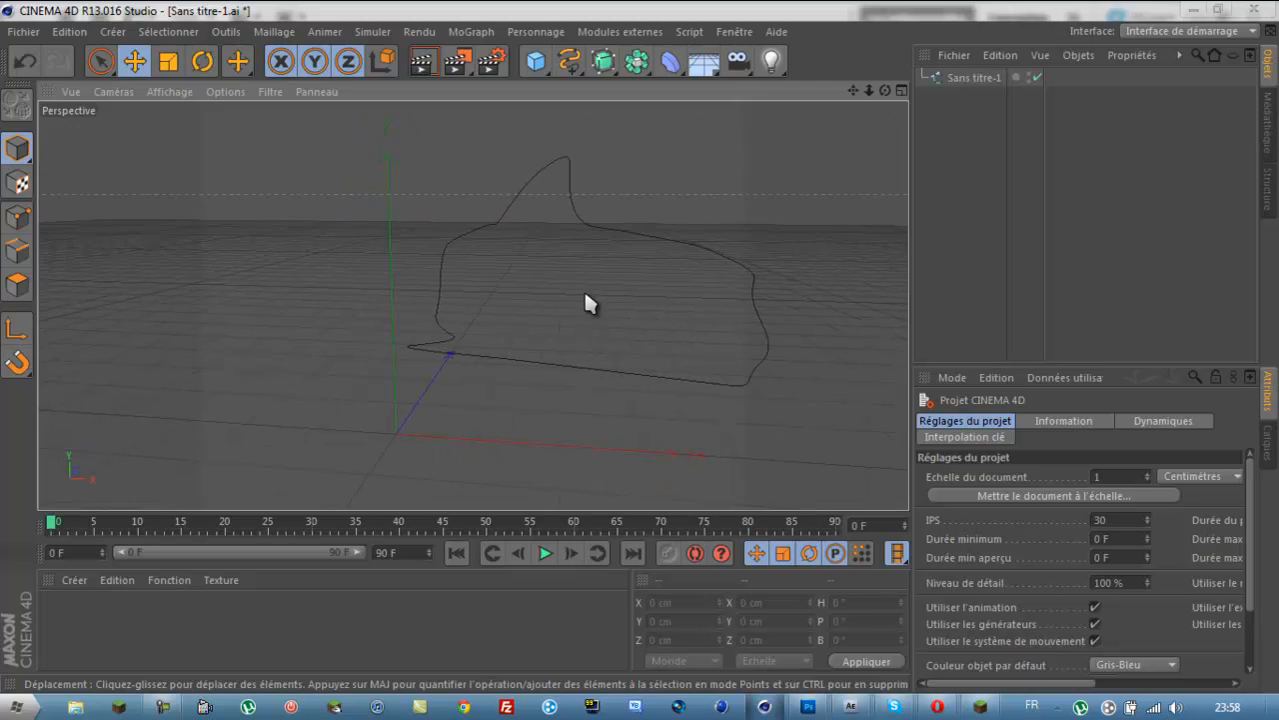
left_click_drag(587, 300, 513, 329, "alt")
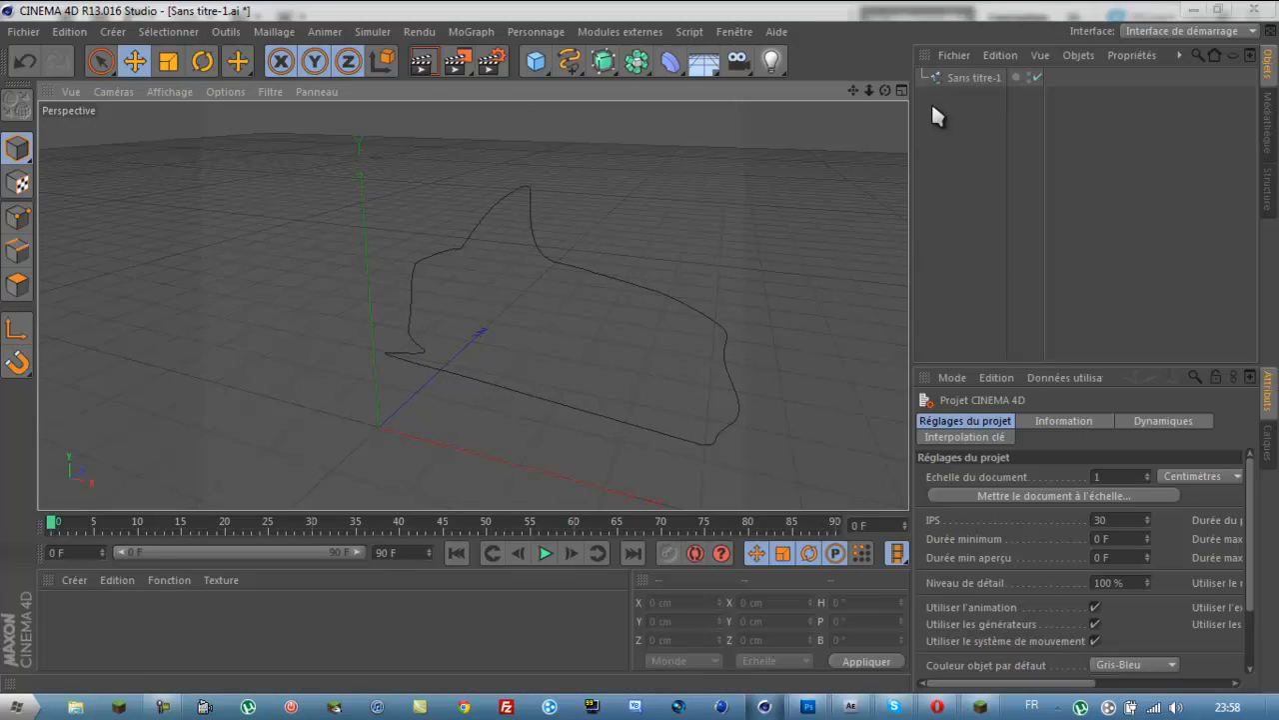
left_click(966, 78)
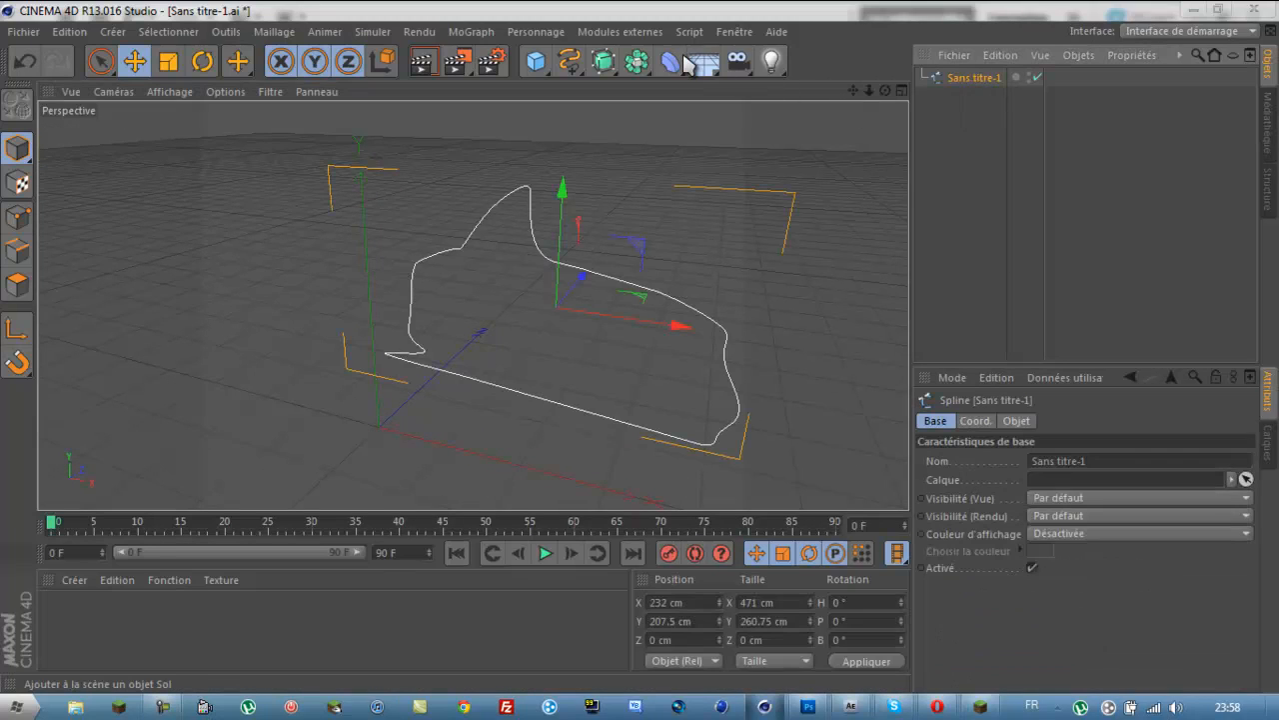
left_click(603, 63)
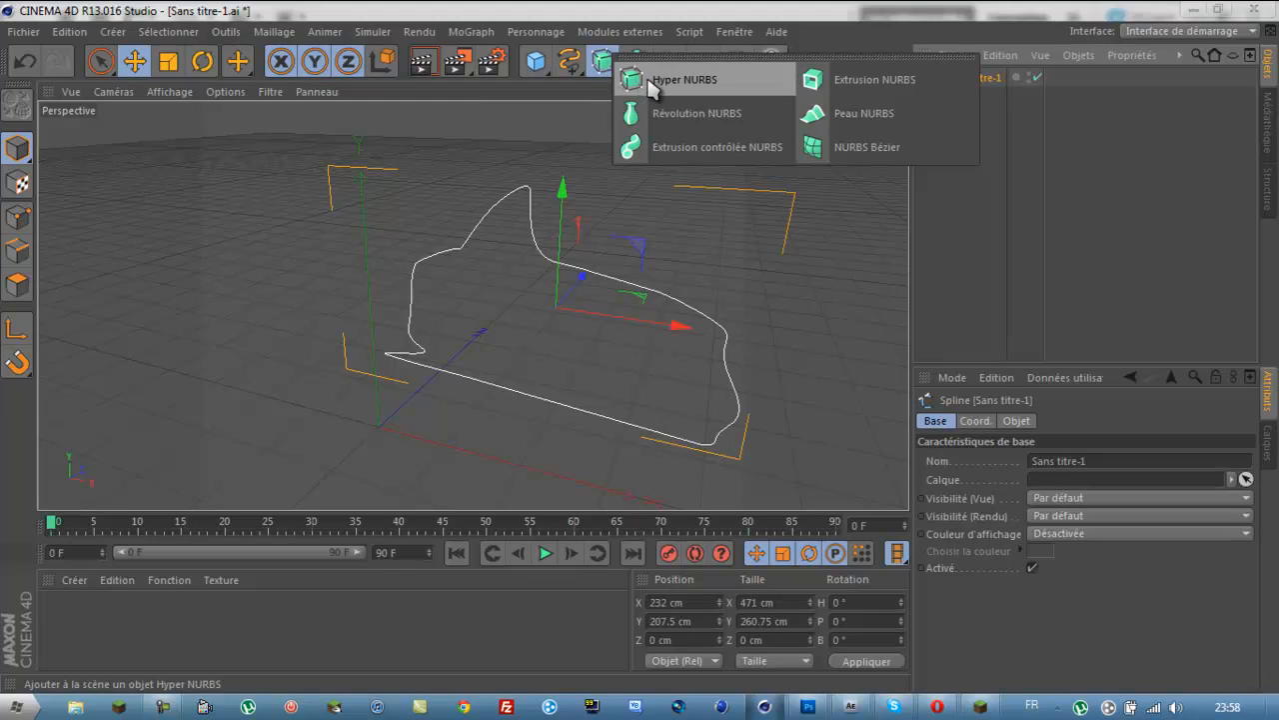
left_click(846, 78)
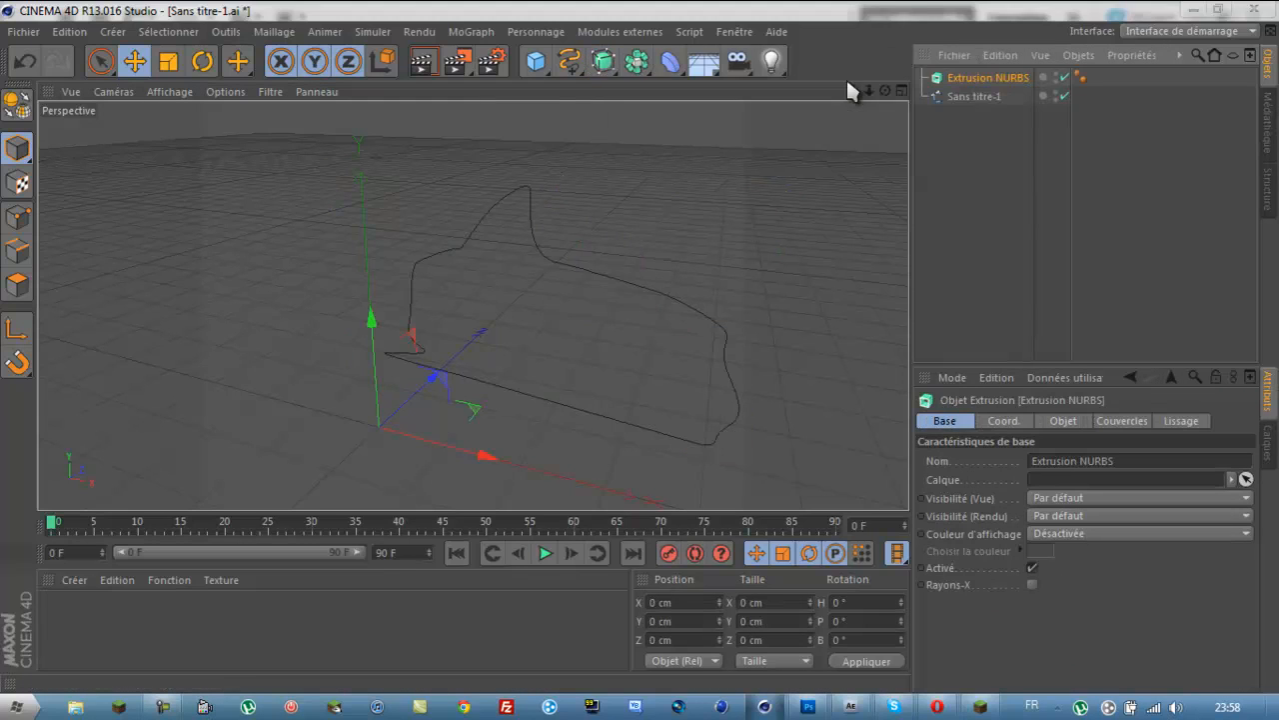
left_click_drag(985, 80, 983, 97)
key("ctrl+z")
left_click(987, 78)
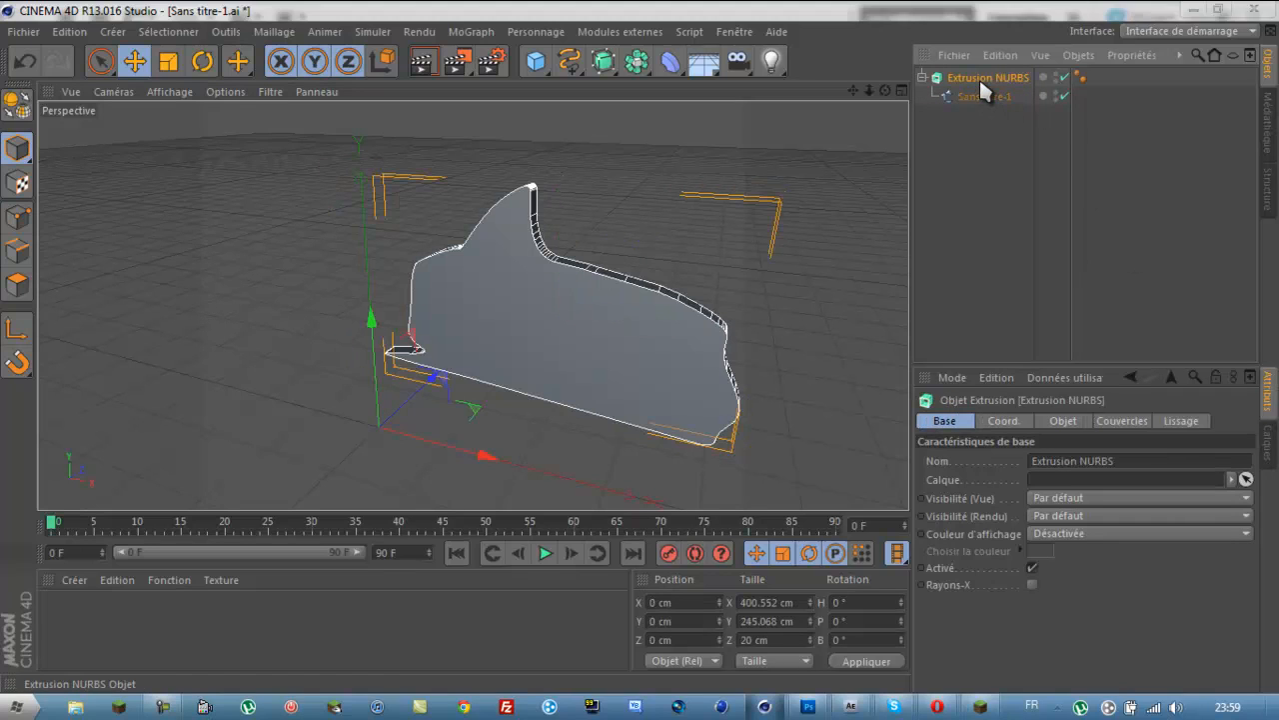
Step: Try a Y scale of 1.11 and an X scale of 1.1 on the Extrusion NURBS, undoing each change
left_click(1004, 421)
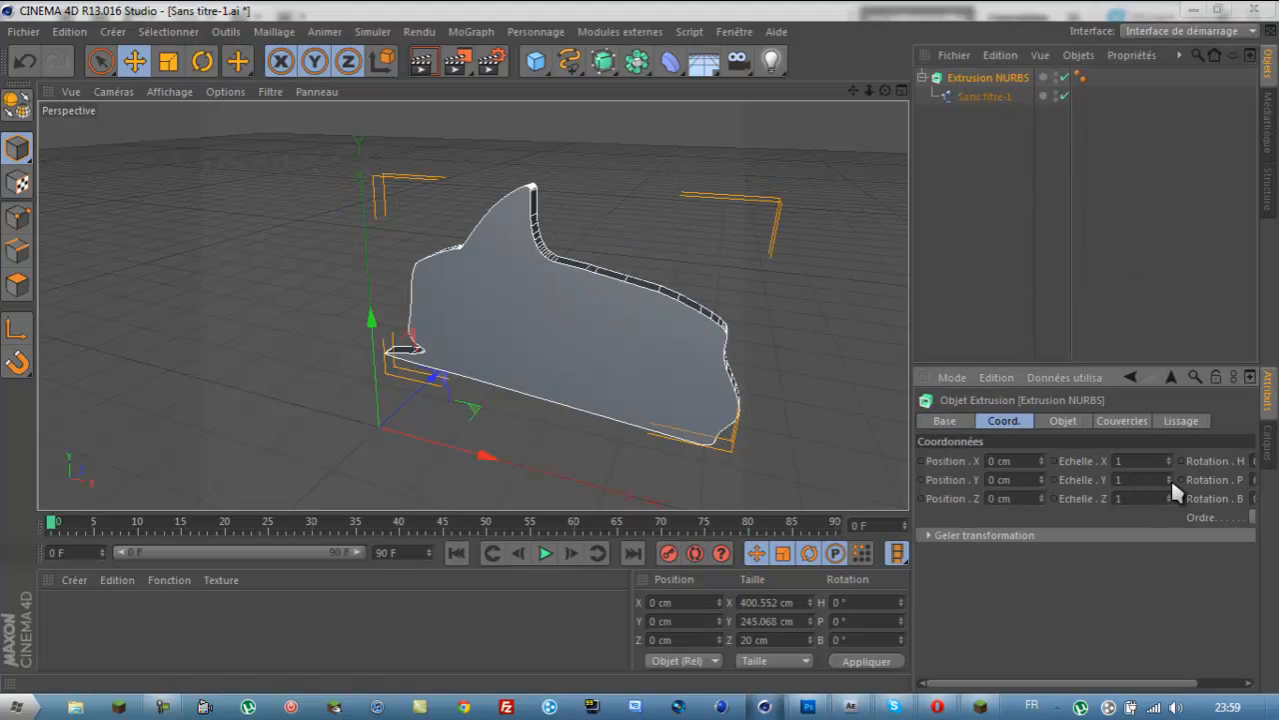
left_click_drag(1170, 478, 1166, 477)
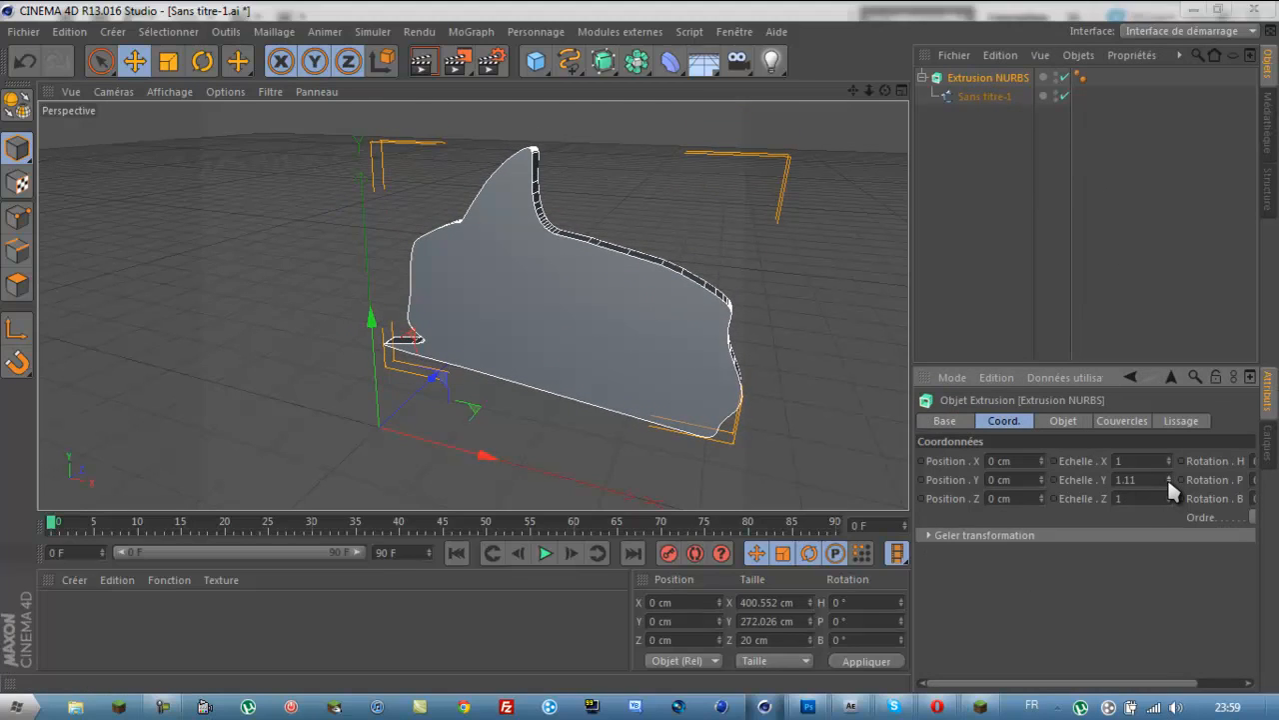
key("ctrl+z")
left_click(1169, 458)
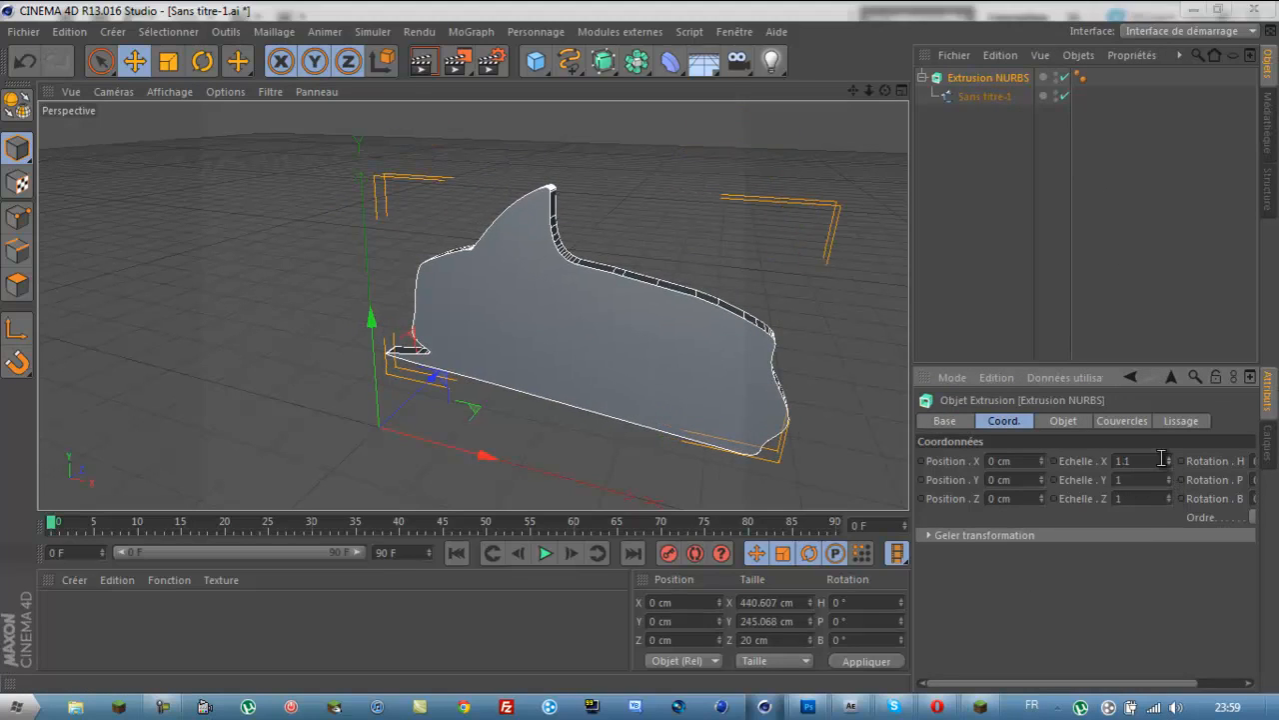
key("ctrl+z")
Step: Thicken the extruded shape by increasing its Z scale, deselect it and view it from another angle
mouse_move(1170, 494)
left_mouse_down()
mouse_move(1171, 420)
mouse_move(1186, 588)
mouse_move(1166, 505)
left_mouse_up()
left_click(1029, 235)
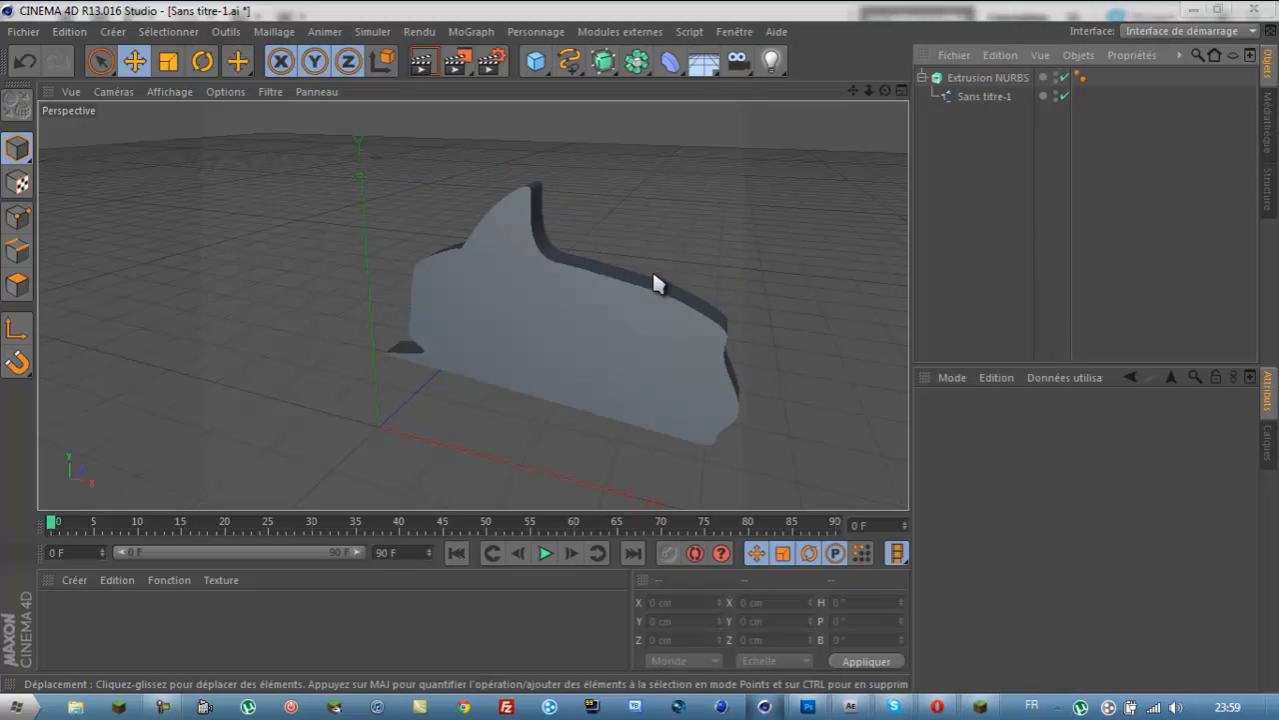
left_click_drag(654, 283, 493, 420, "alt")
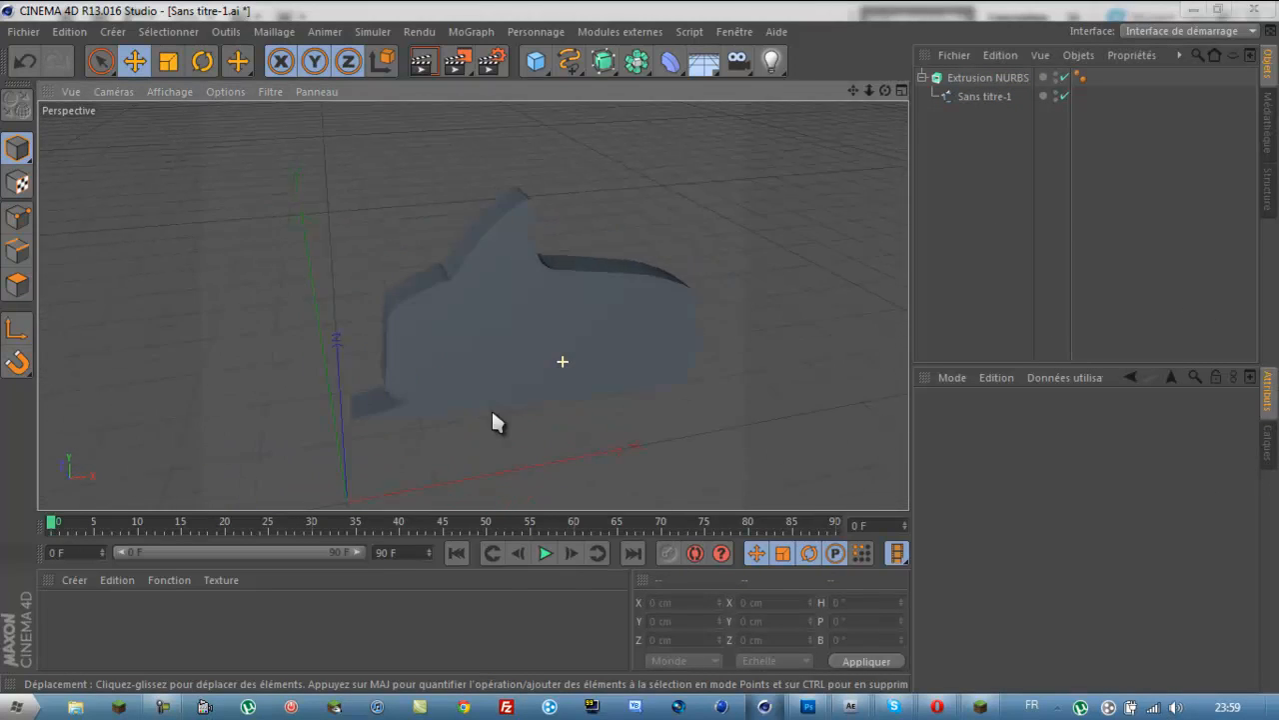
Step: Start a new empty scene and switch back to Photoshop
left_click(24, 31)
left_click(40, 50)
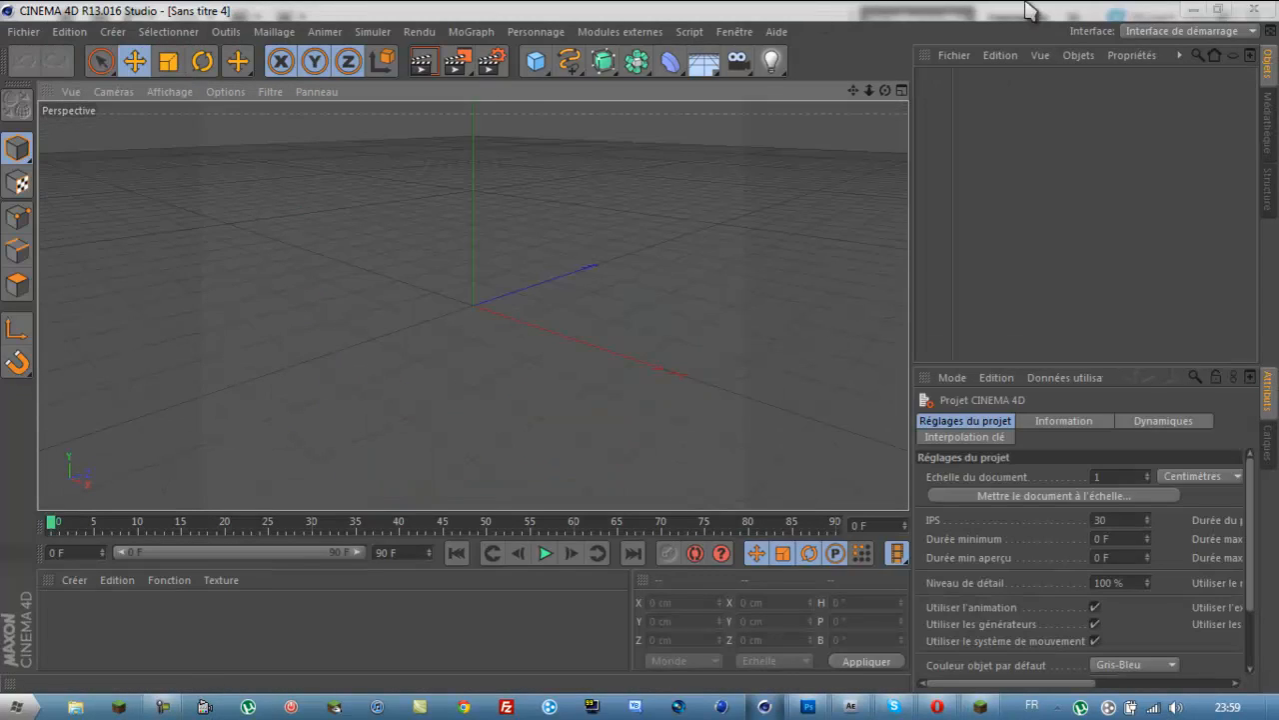
left_click(1194, 10)
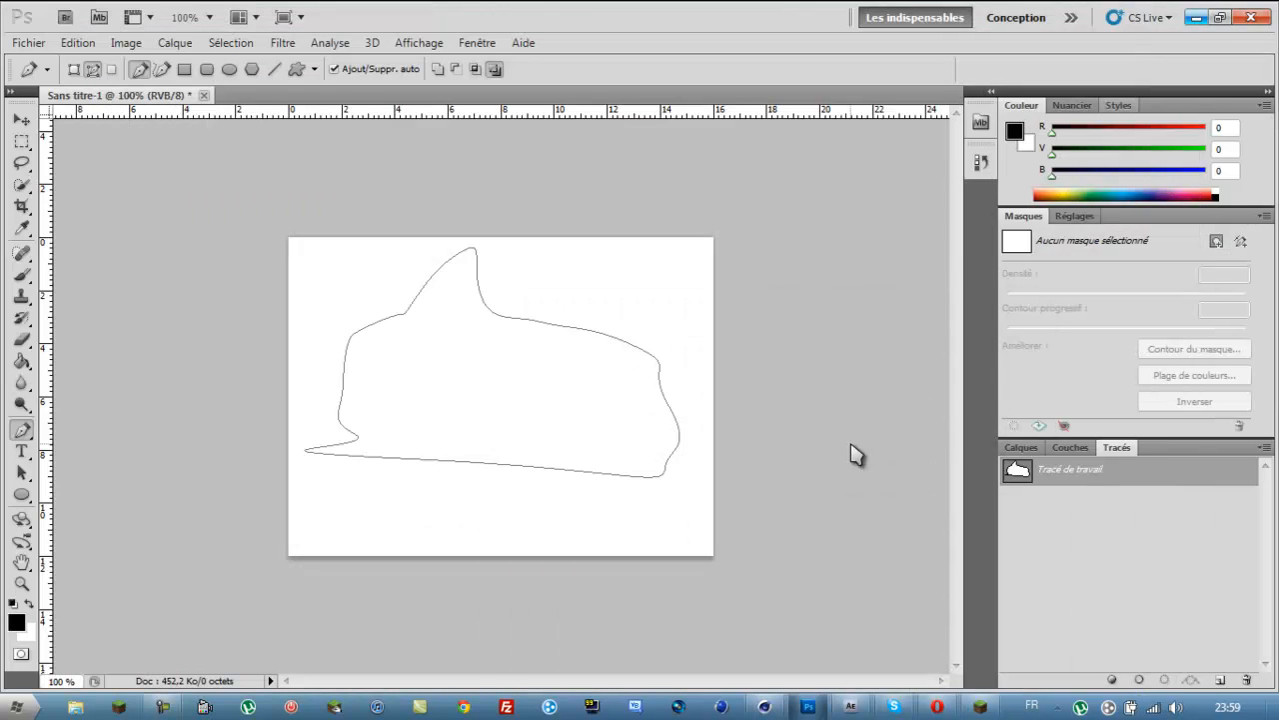
Step: Close the Sans titre-1 document without saving it and clear Photoshop away to show the desktop
left_click(205, 95)
left_click(683, 282)
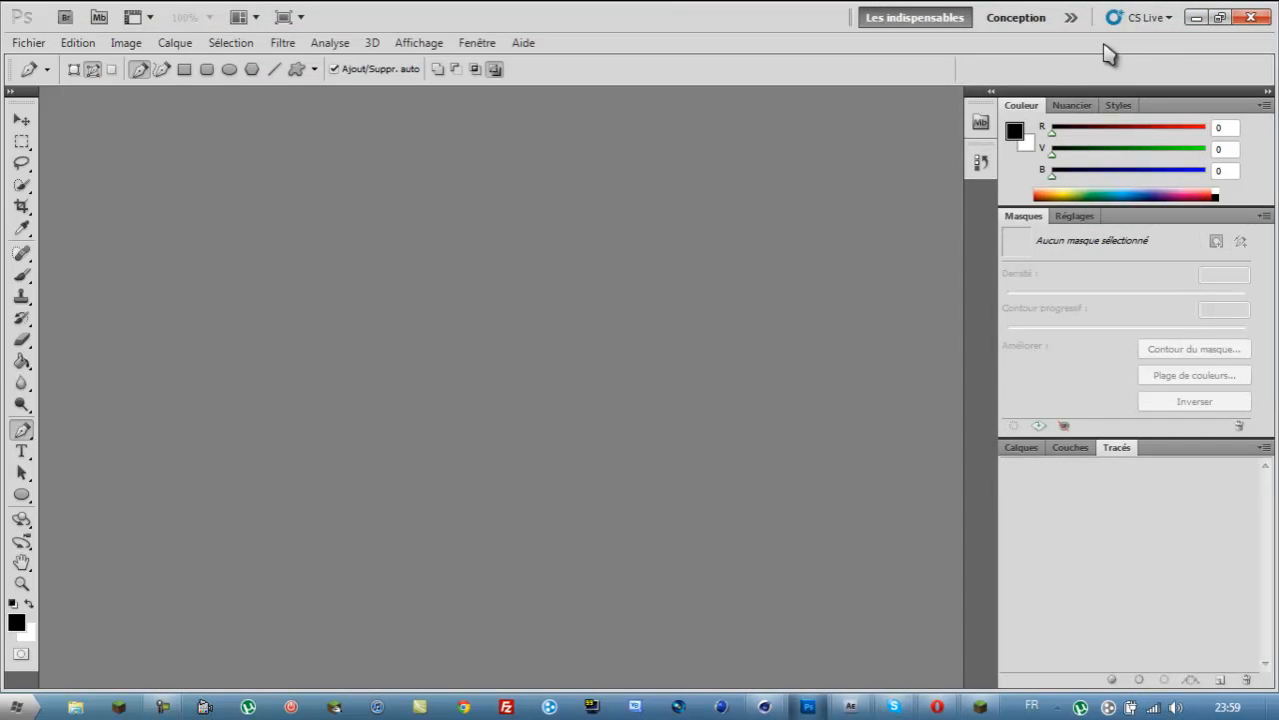
left_click(1196, 17)
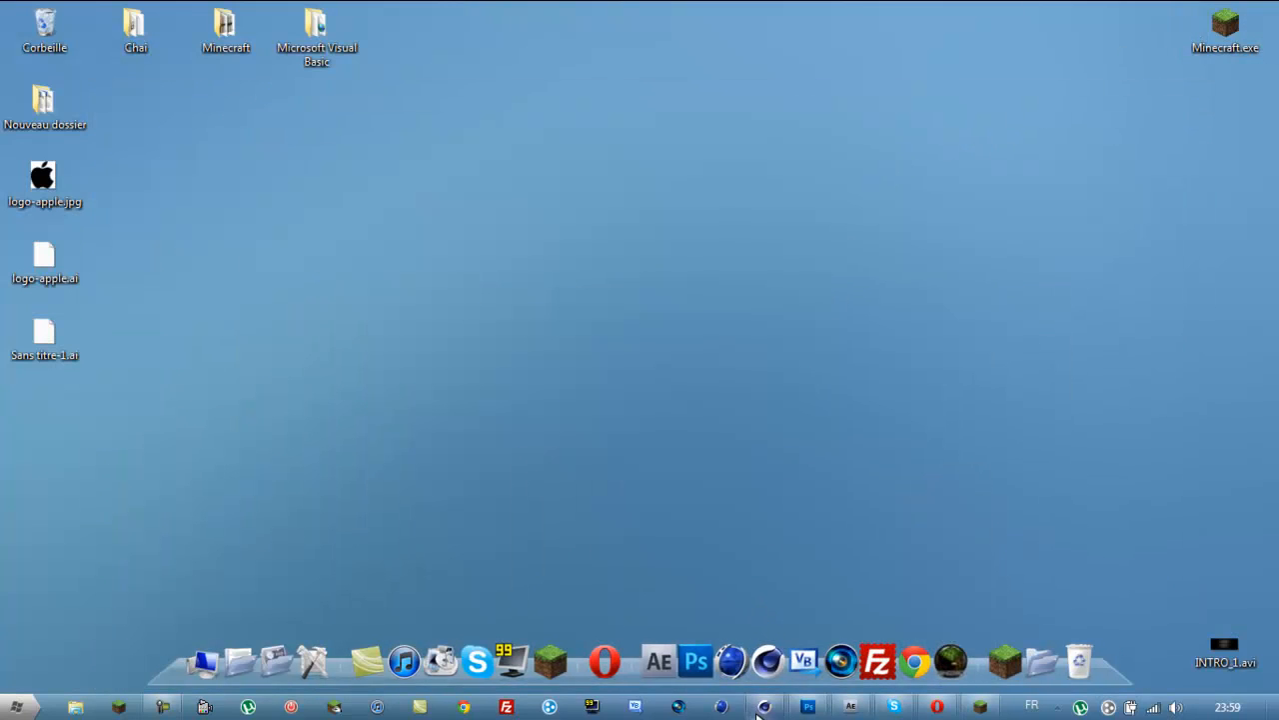
Step: Switch to the Opera browser and search Google for "logo apple"
left_click(937, 706)
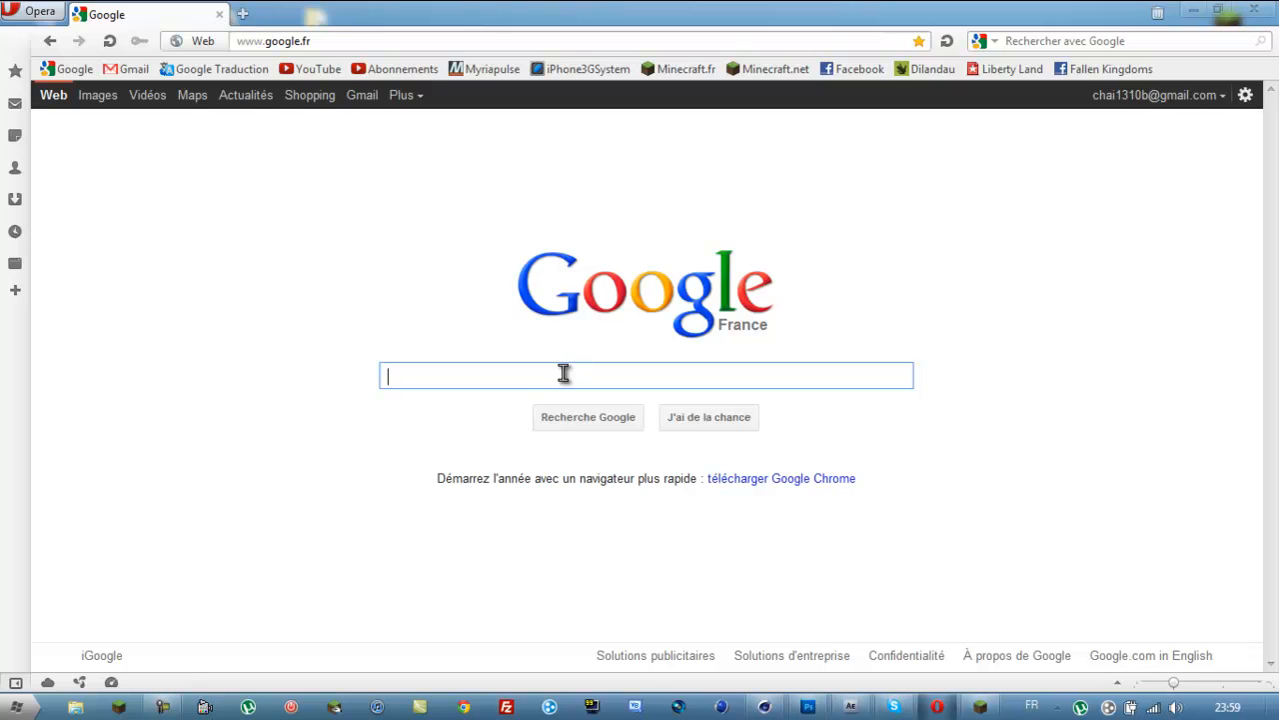
type("logo")
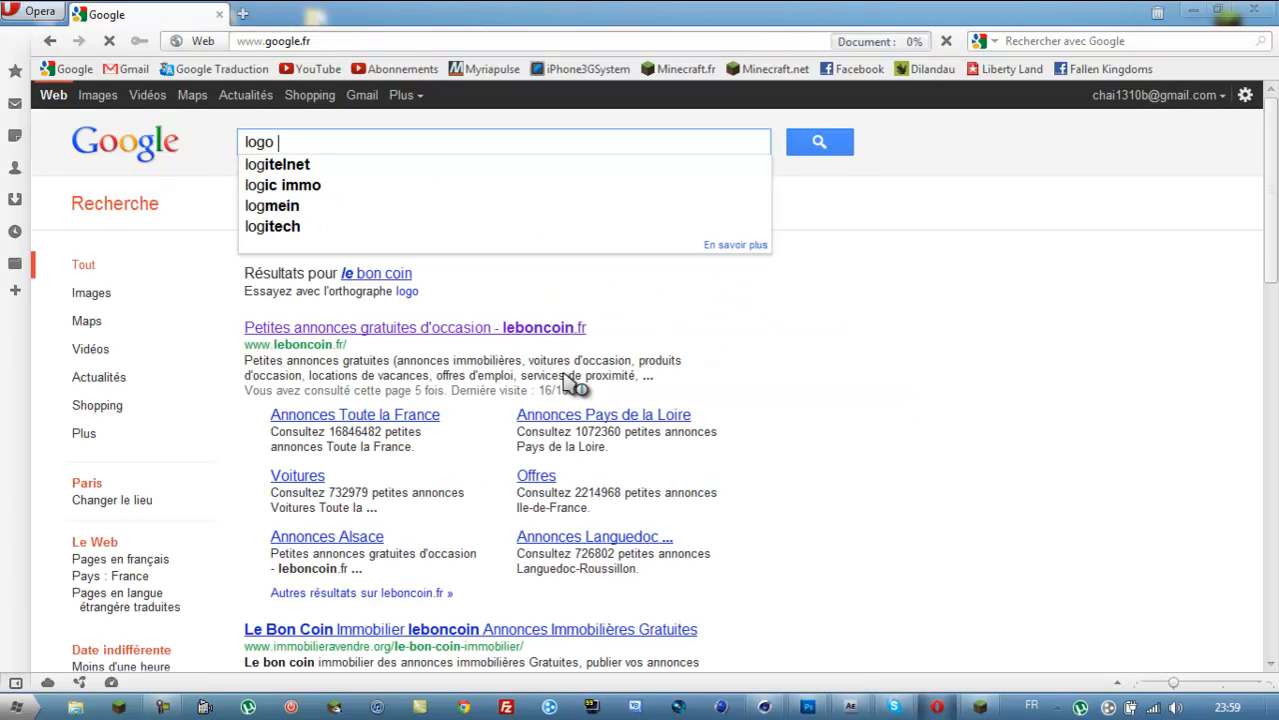
type(" apple")
key("Return")
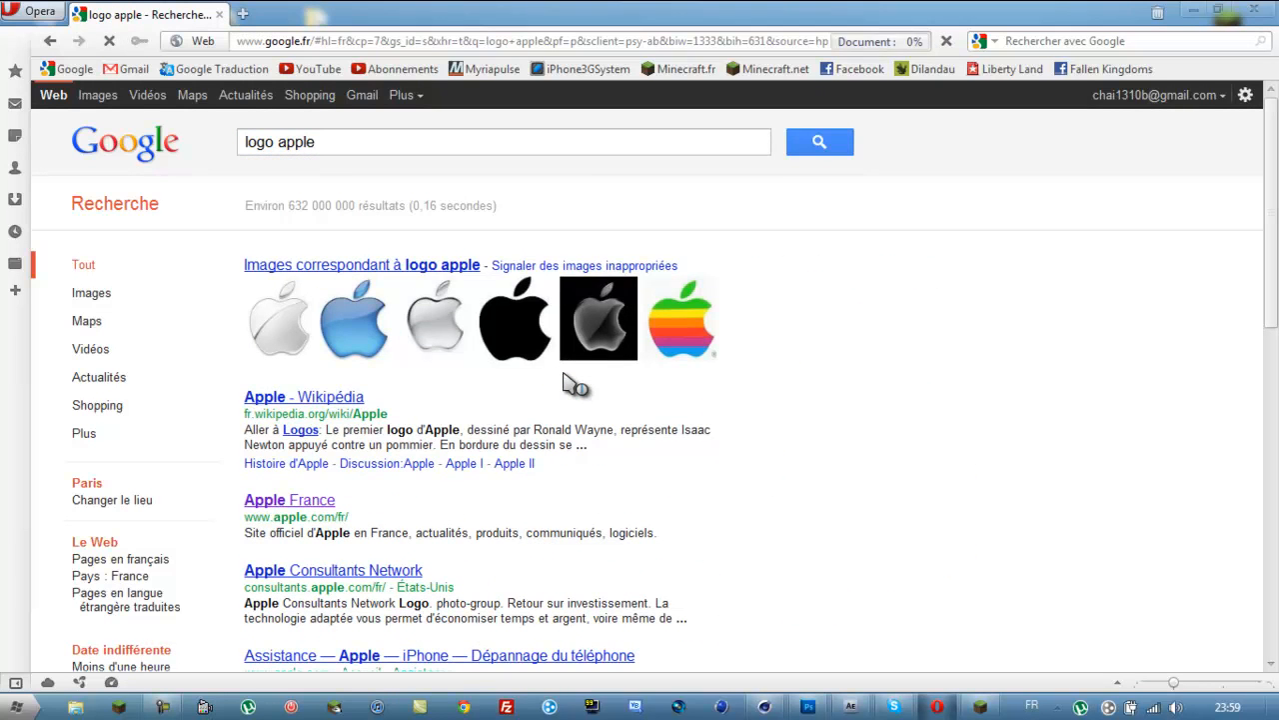
Step: Open the solid black Apple logo image result, save it to the desktop as logo-apple.jpg replacing the existing file, and minimise the browser
mouse_move(503, 323)
left_click(496, 249)
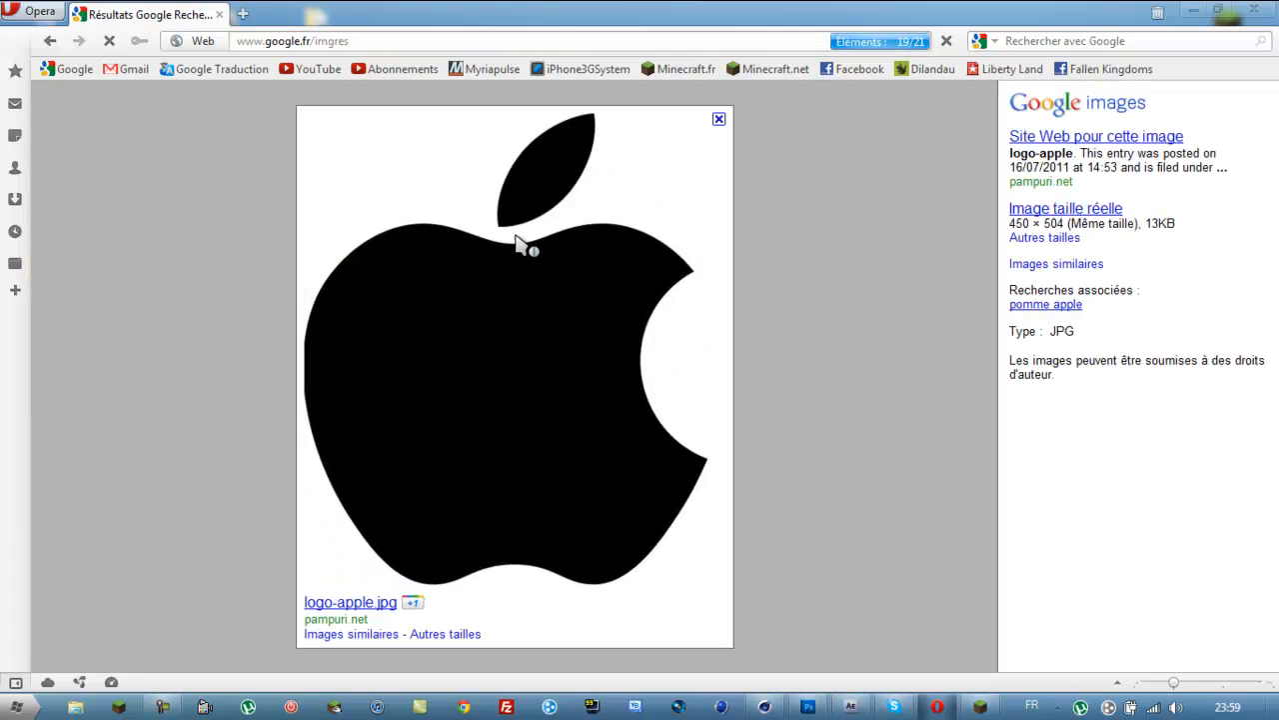
right_click(488, 309)
left_click(534, 383)
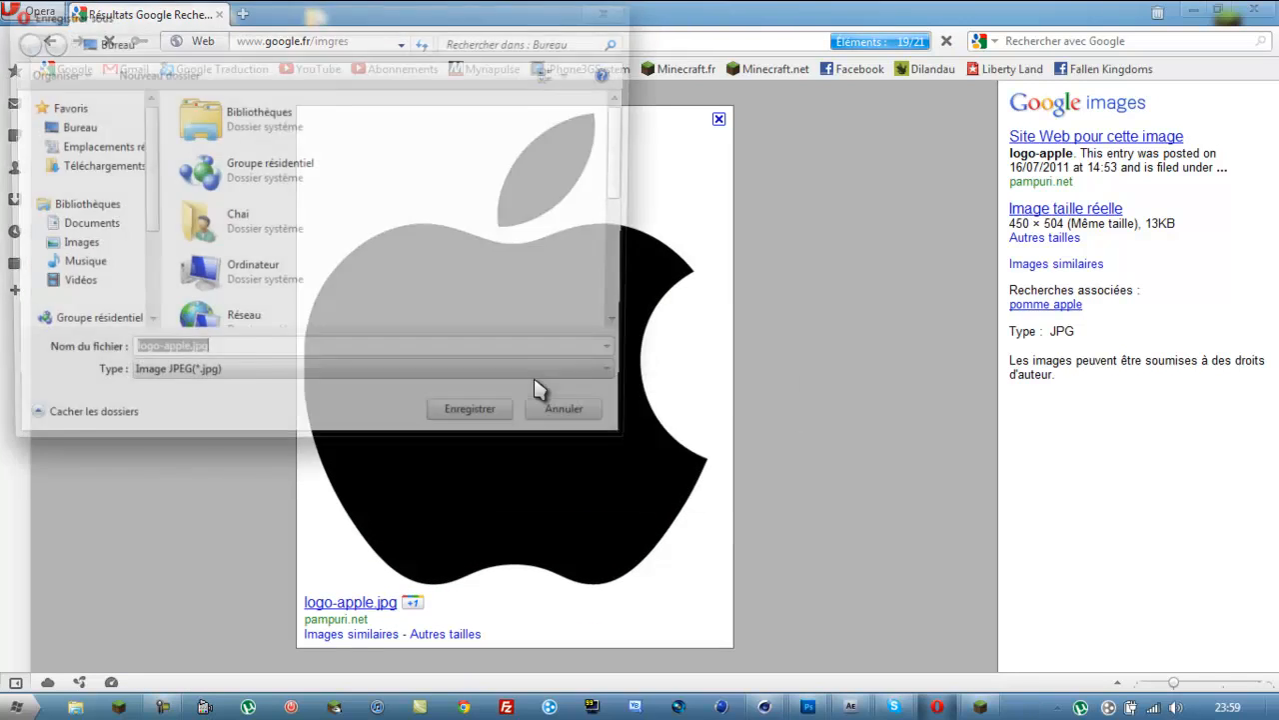
left_click(480, 428)
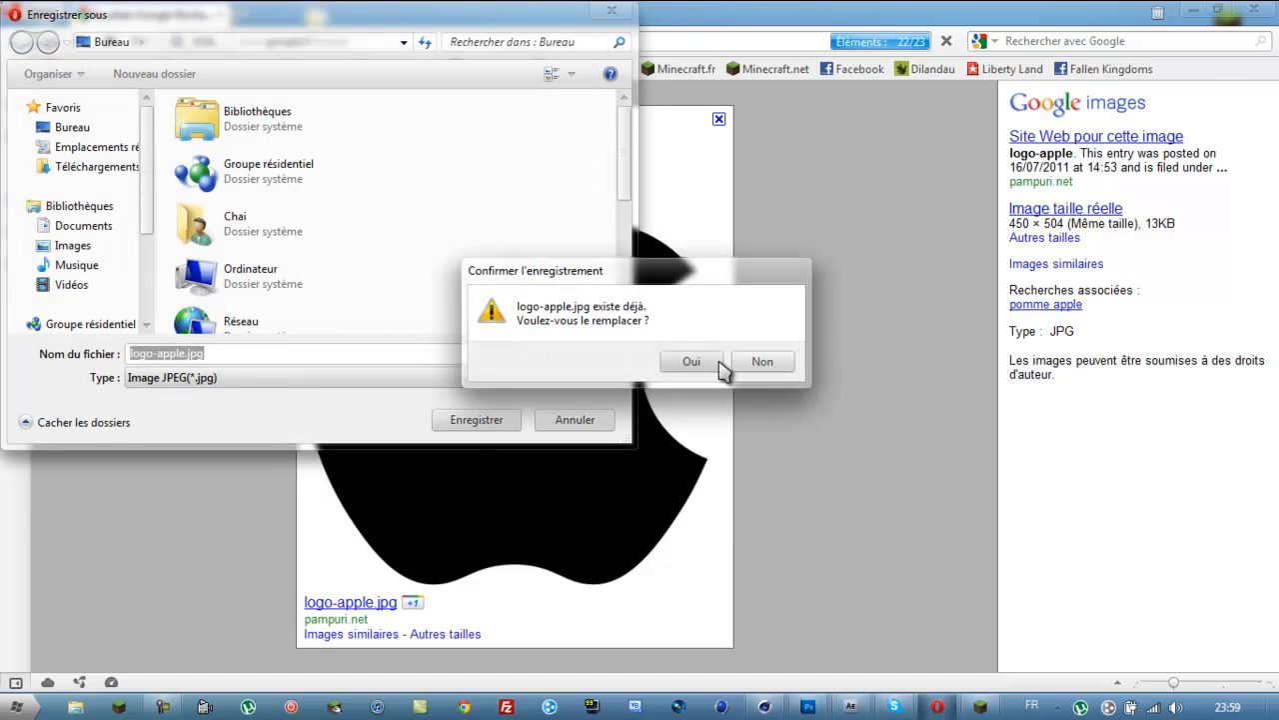
left_click(705, 365)
left_click(1196, 13)
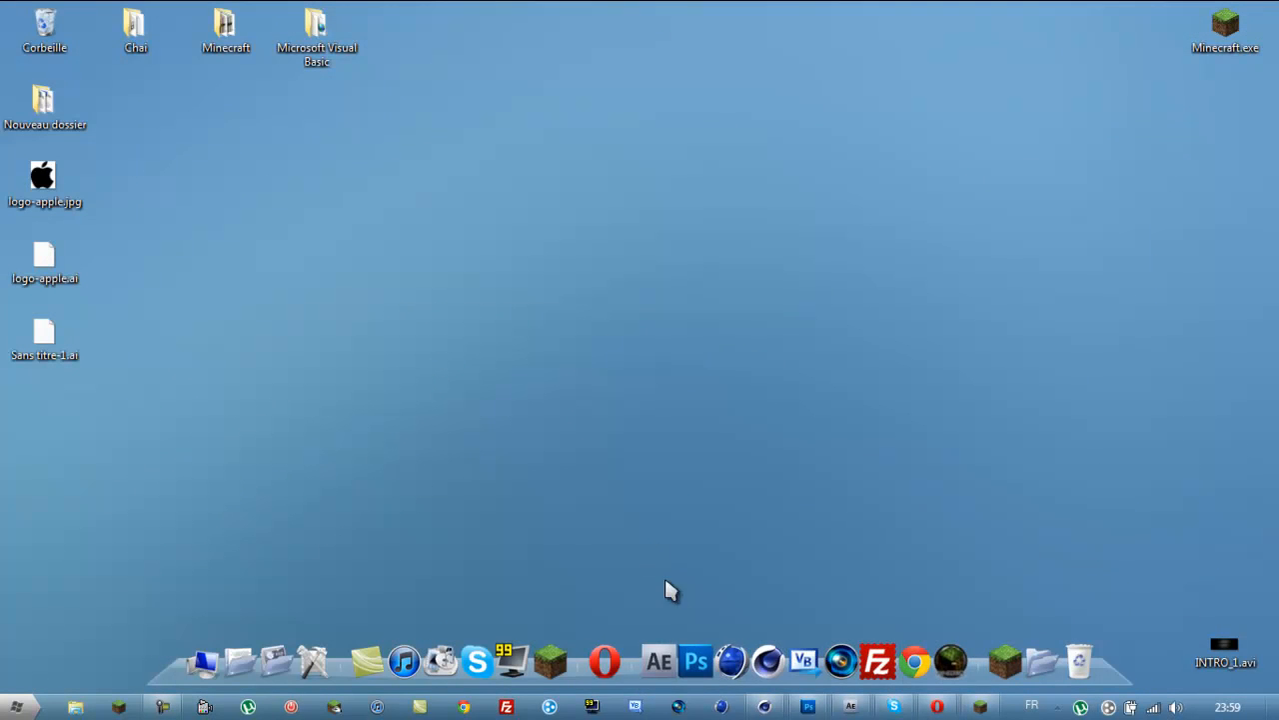
Step: Switch to Photoshop and open logo-apple.jpg from the desktop
left_click(808, 706)
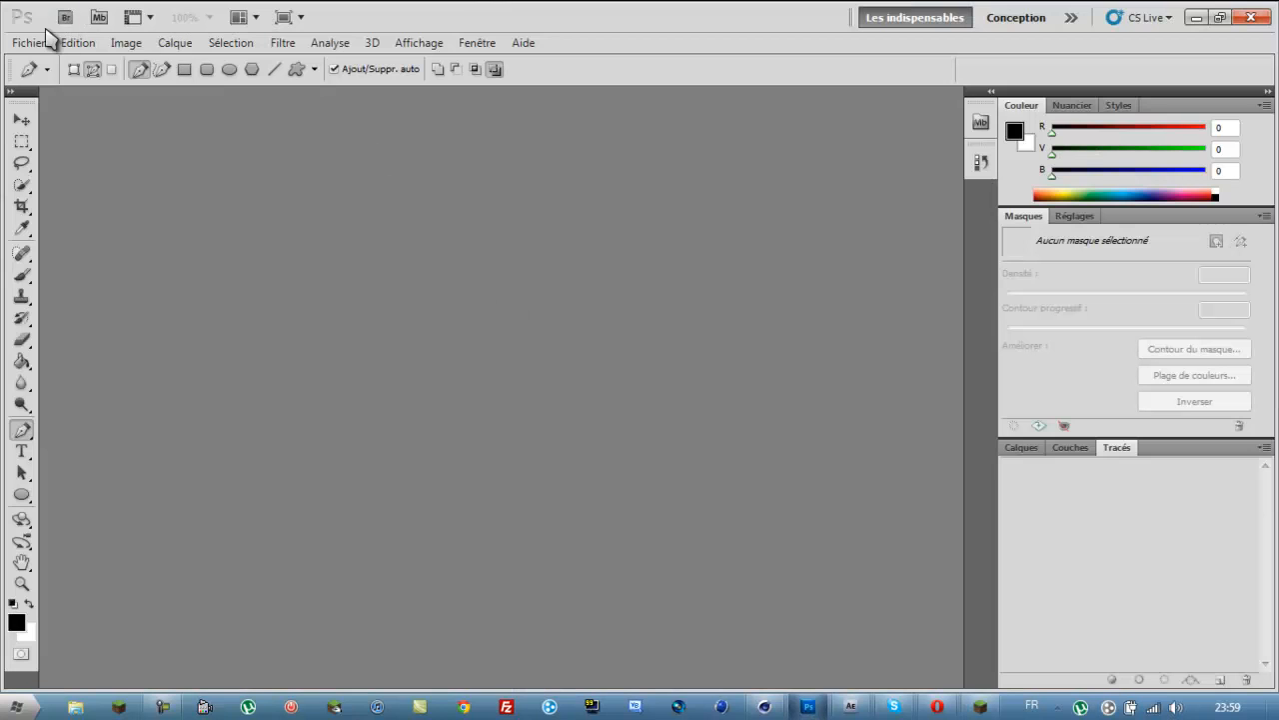
left_click(77, 42)
left_click(40, 80)
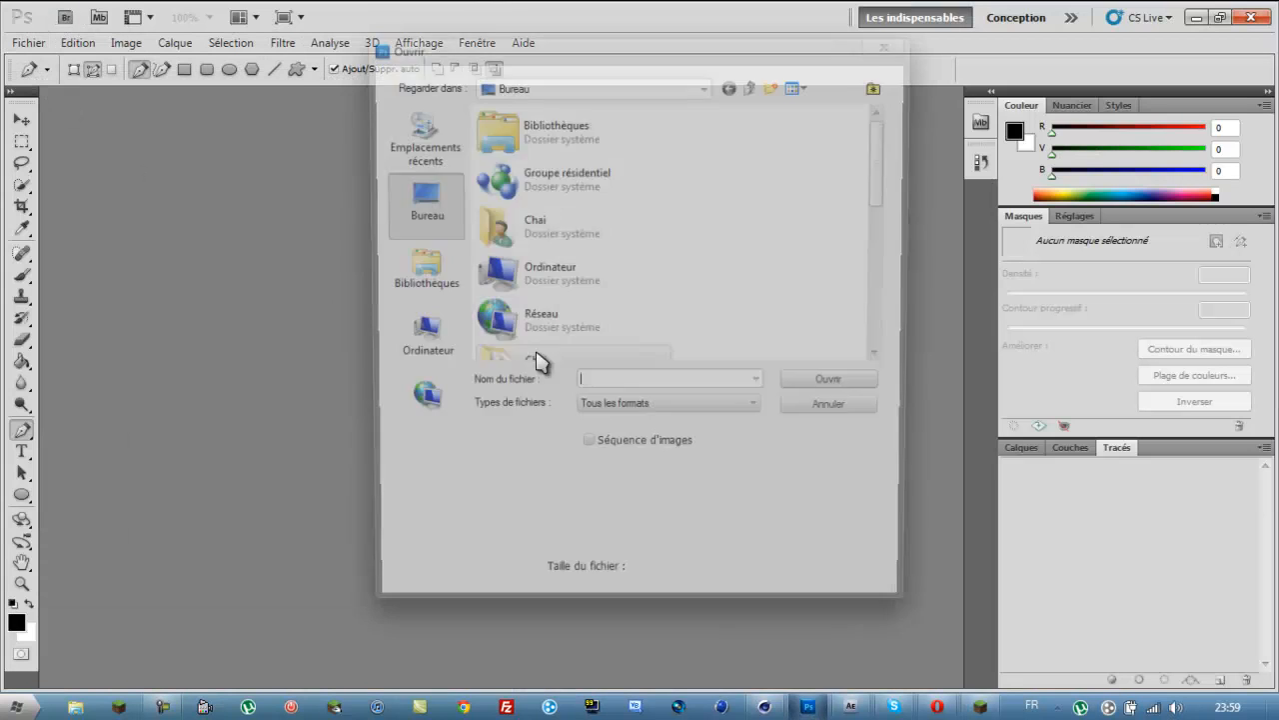
scroll(766, 290, "down", 5)
double_click(661, 243)
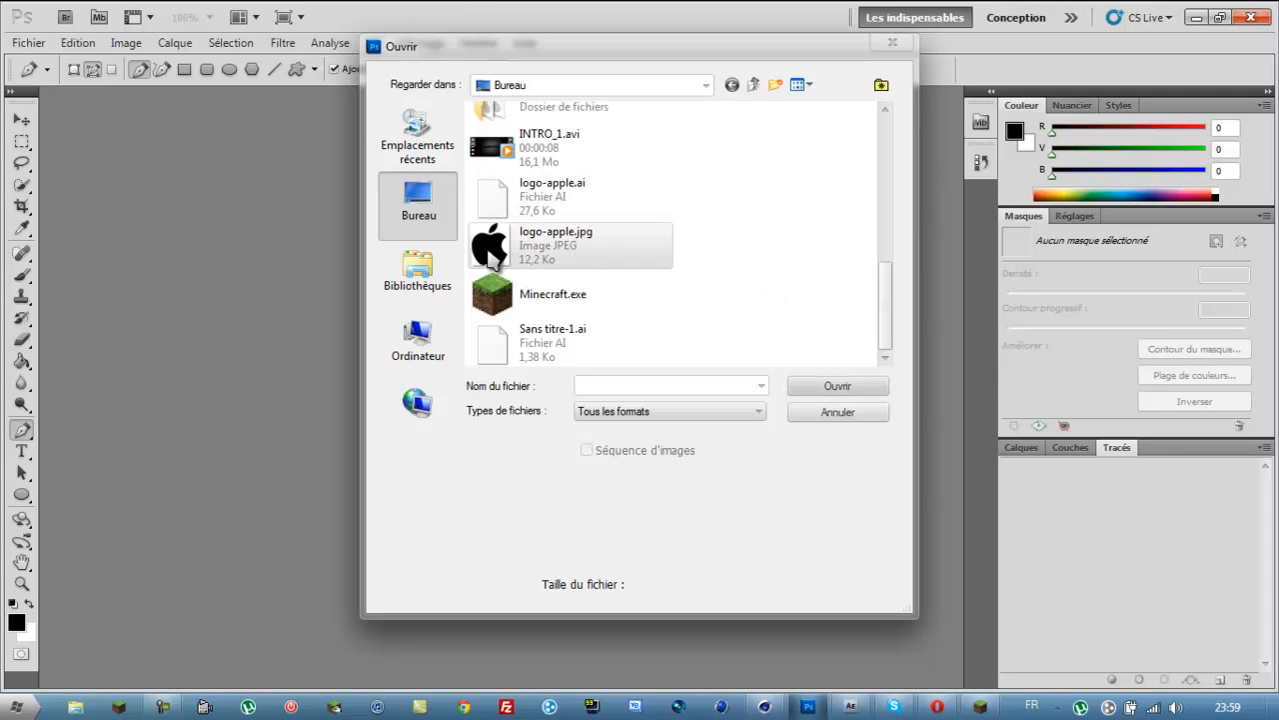
Step: Select the black apple body and its leaf with the Quick Selection tool
left_click(23, 187)
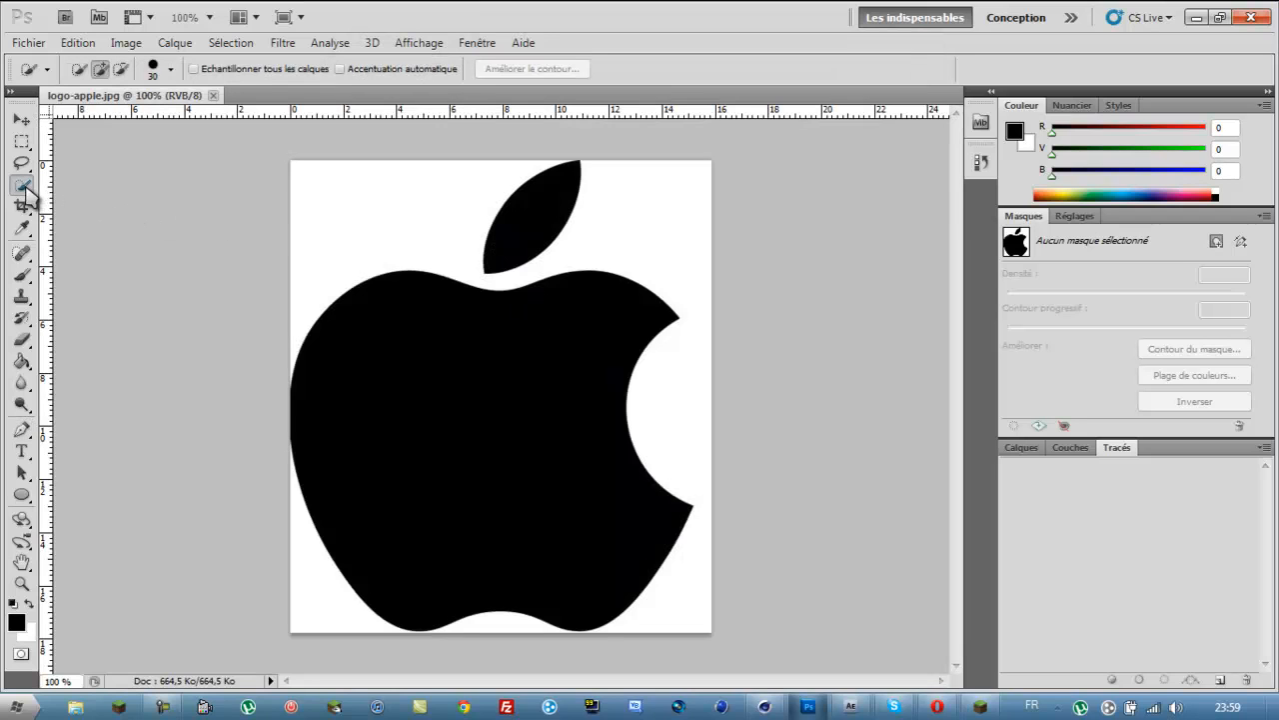
left_click_drag(400, 343, 353, 371)
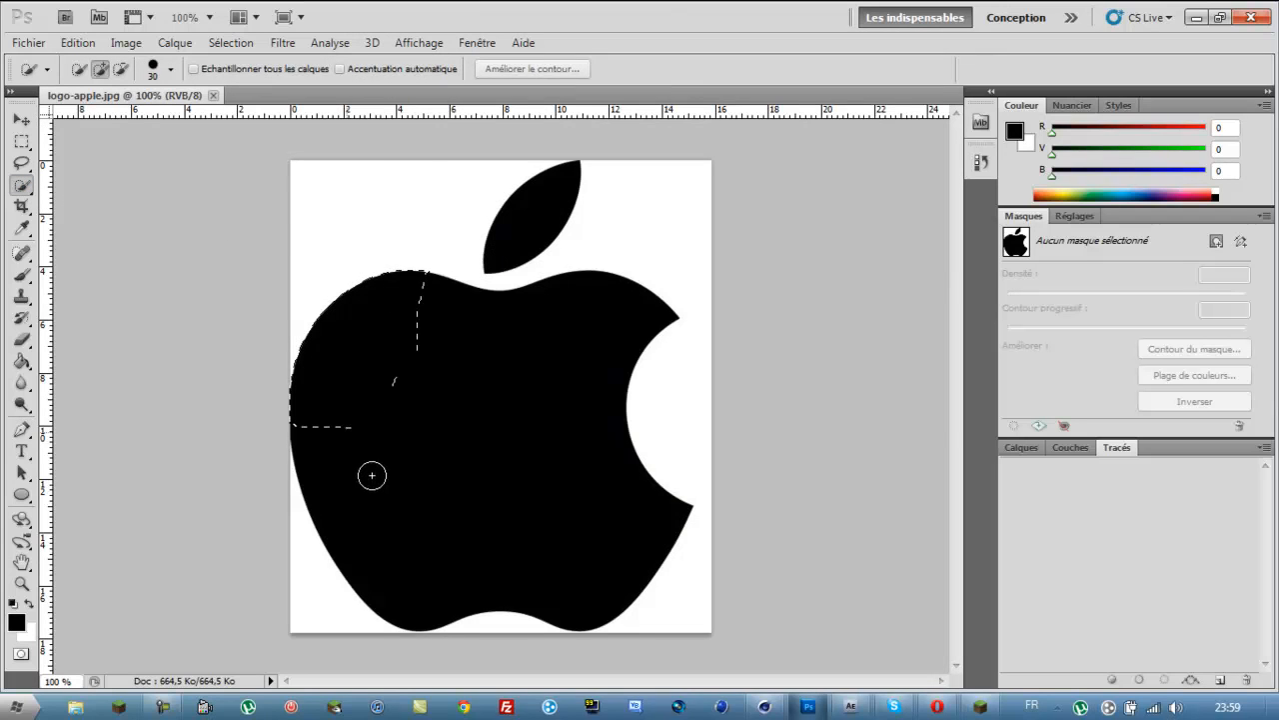
left_click_drag(371, 474, 474, 471)
left_click(531, 214)
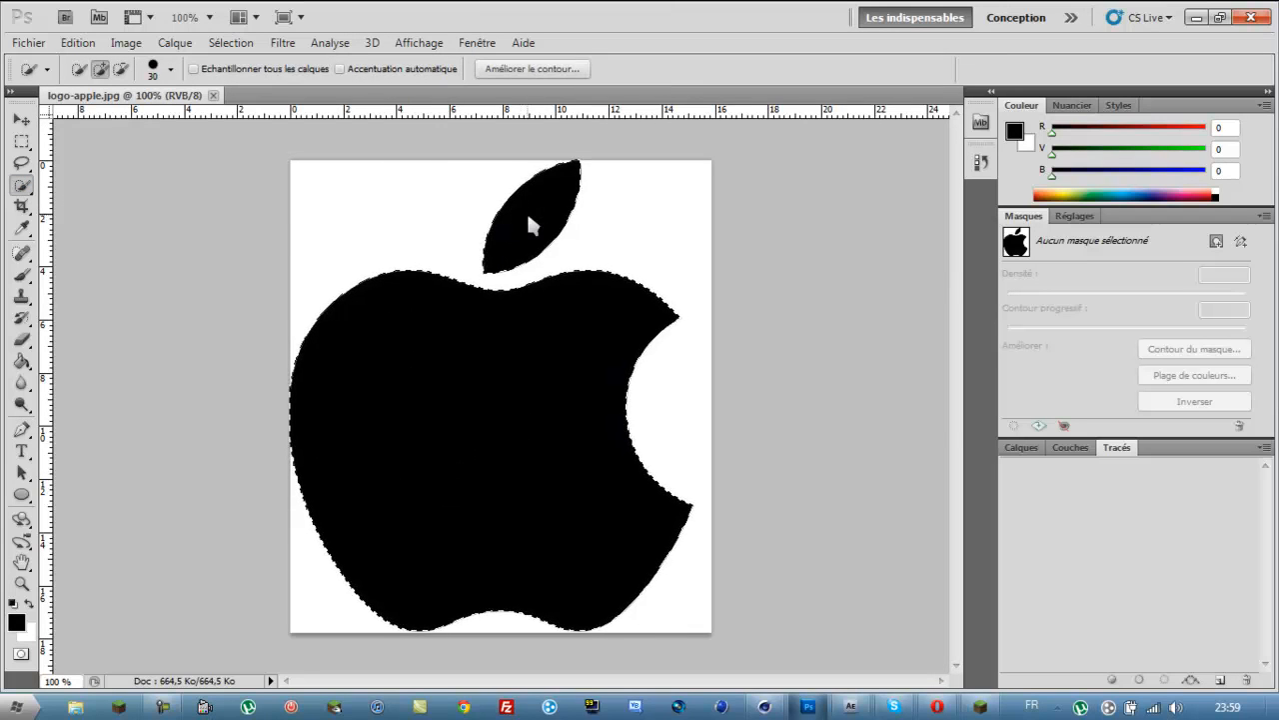
Step: Convert the apple selection into a work path with a tolerance of 0,5 pixels
left_click(1018, 448)
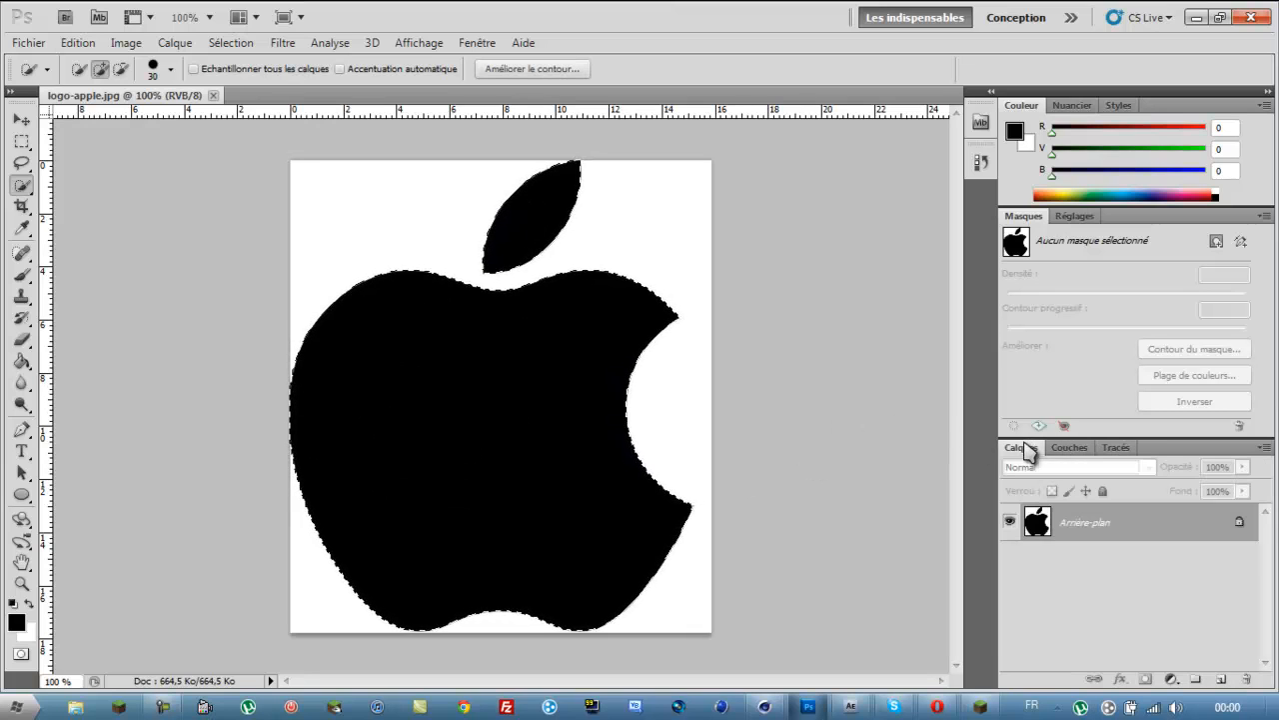
right_click(422, 346)
left_click(502, 465)
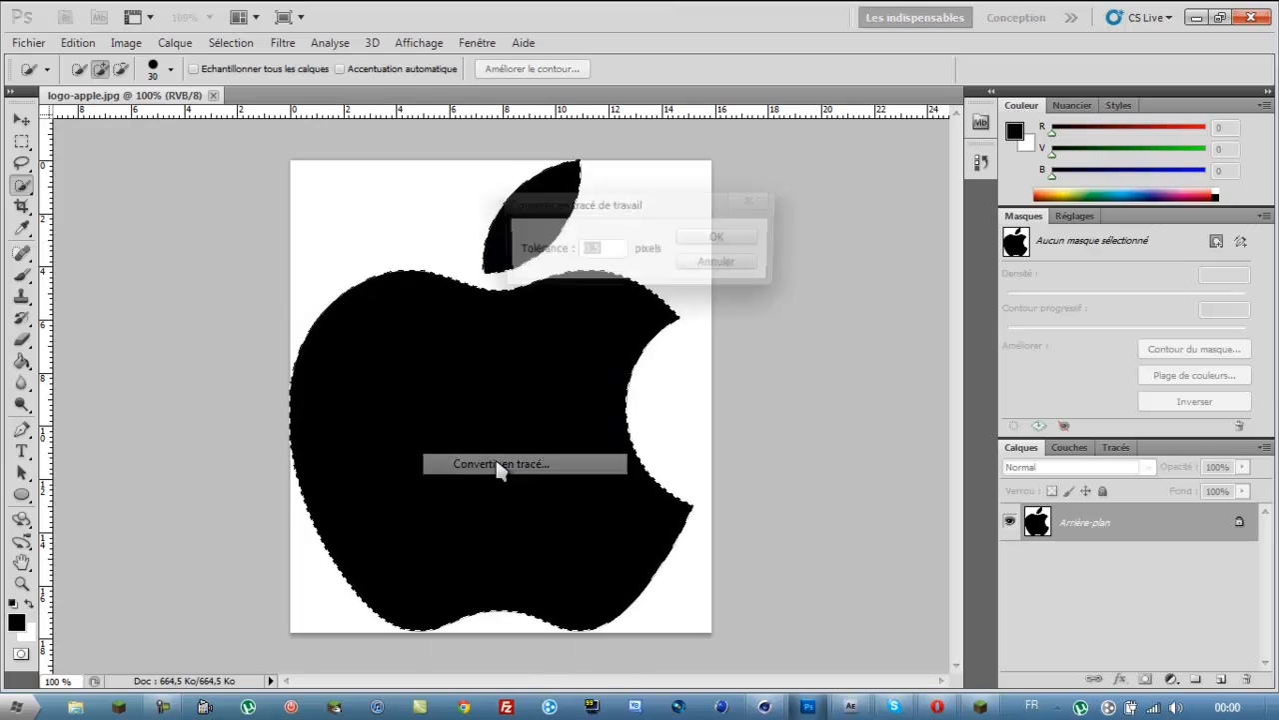
type("0,5")
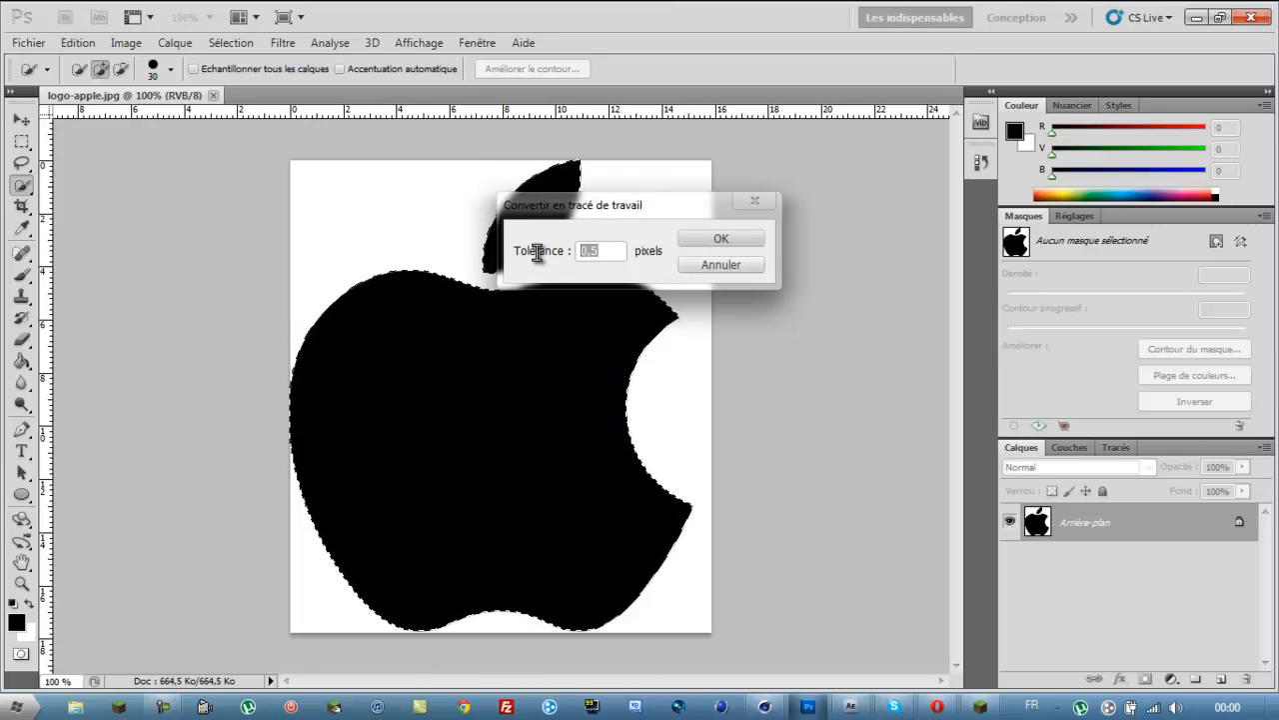
left_click(590, 251)
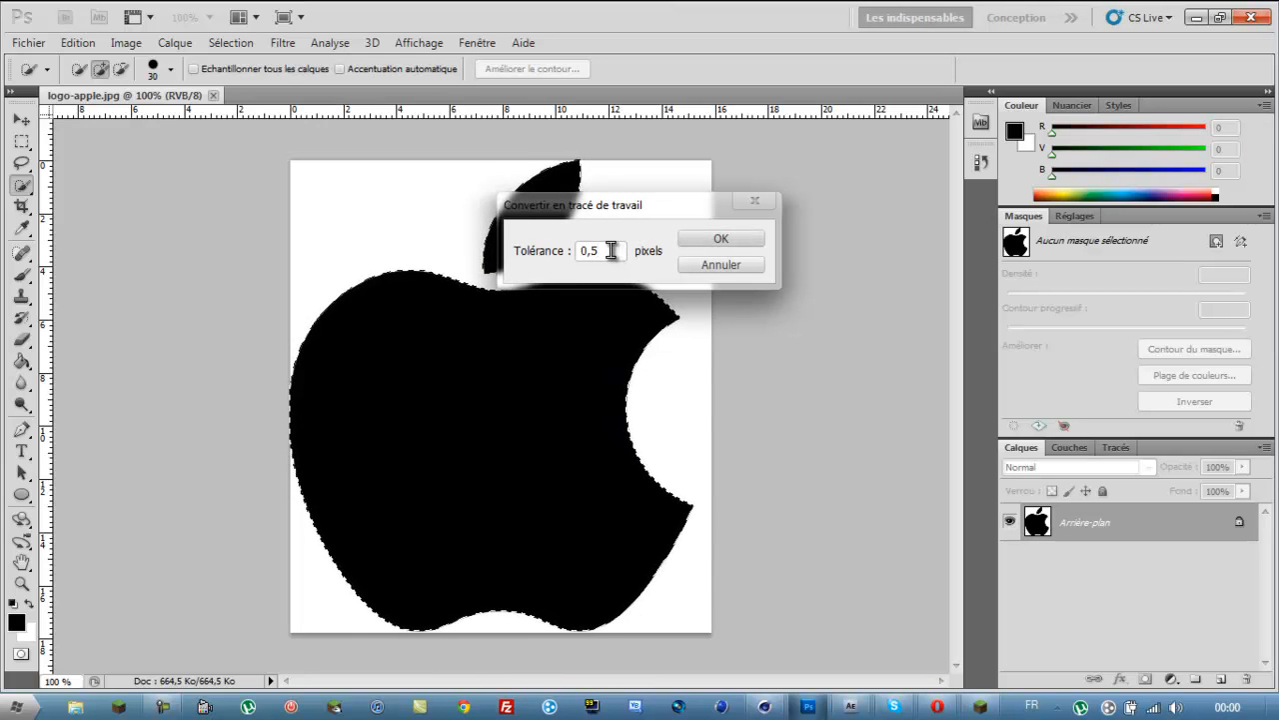
left_click(727, 240)
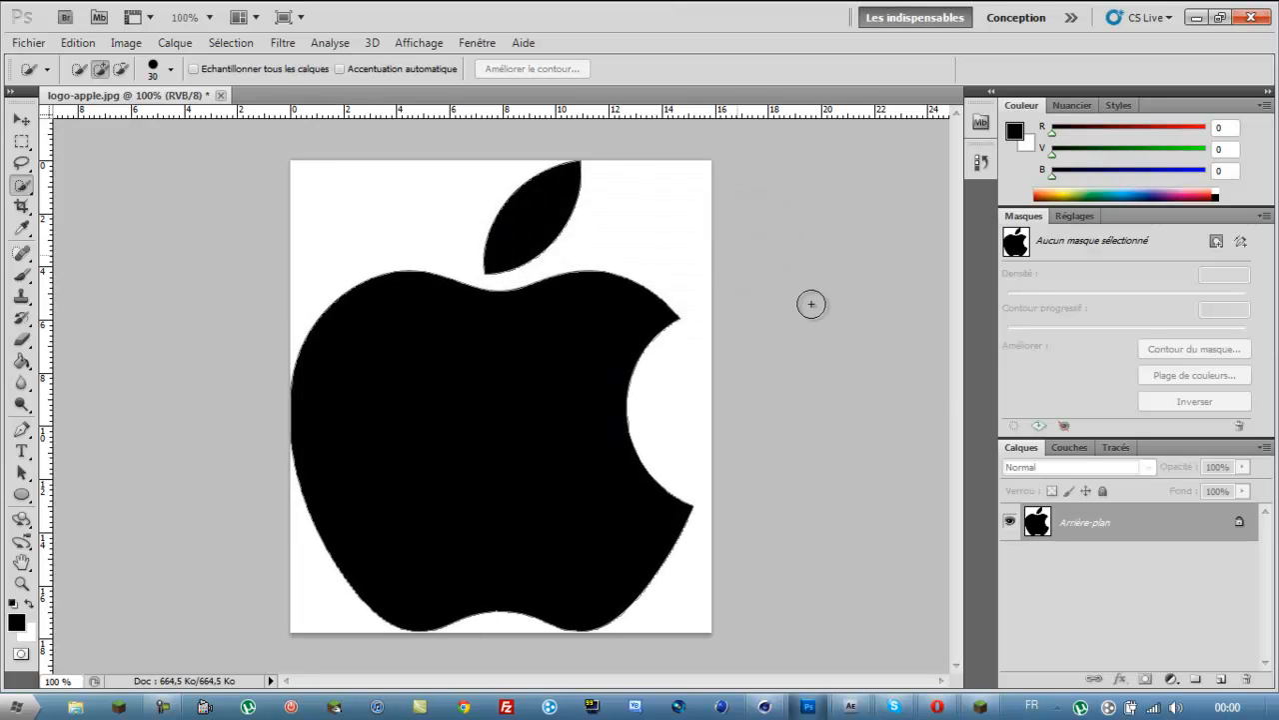
Step: Export the work path (Tracé de travail) to Illustrator as logo-apple.ai on the desktop, replacing the existing file
left_click(1116, 451)
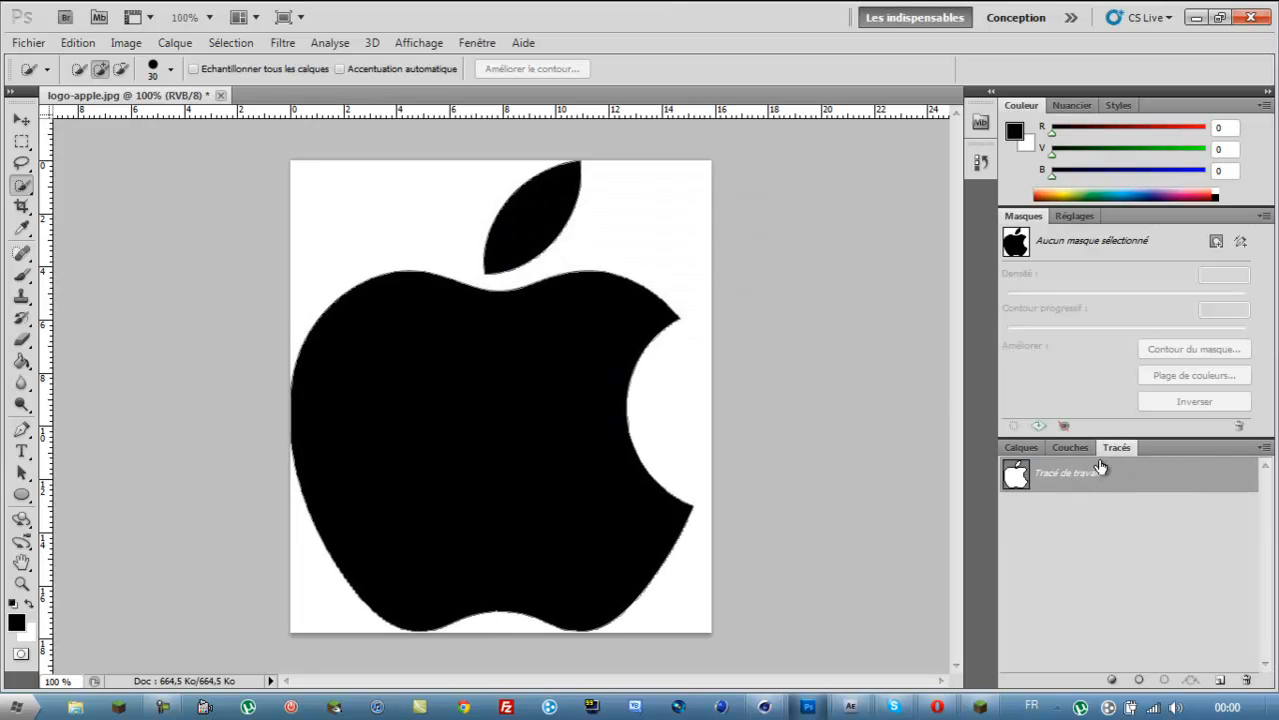
left_click(28, 43)
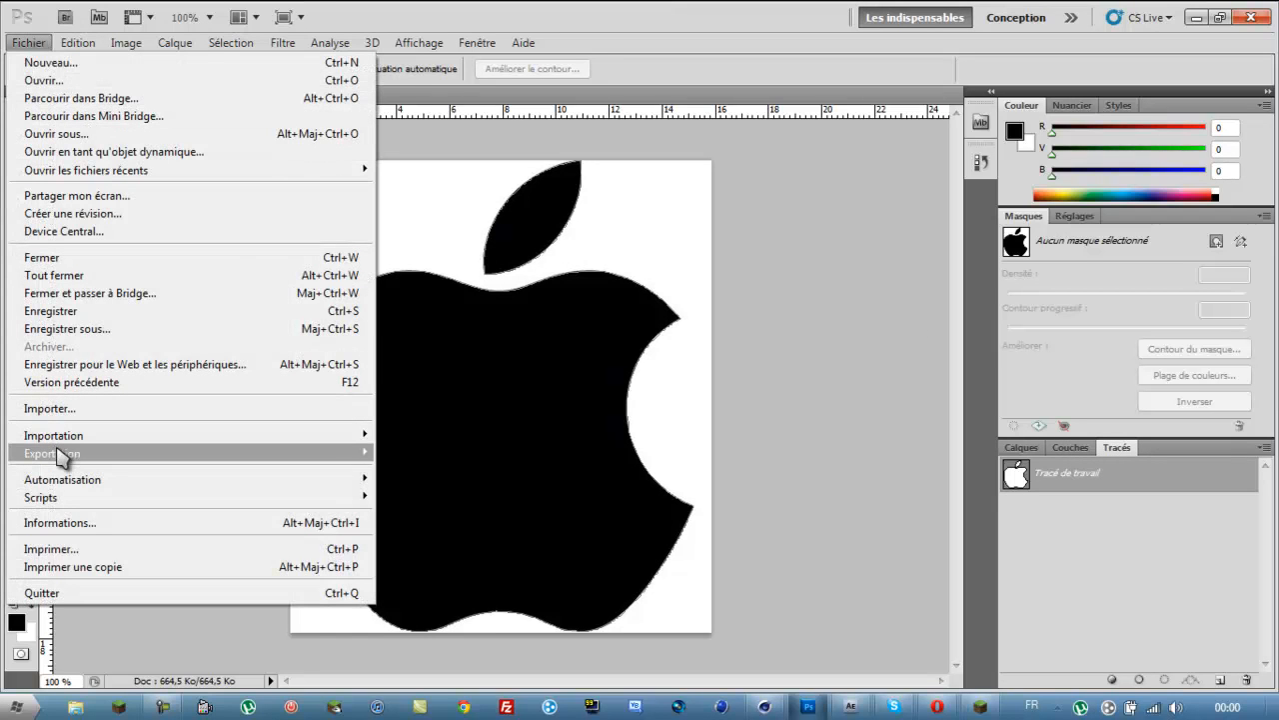
mouse_move(335, 455)
left_click(430, 487)
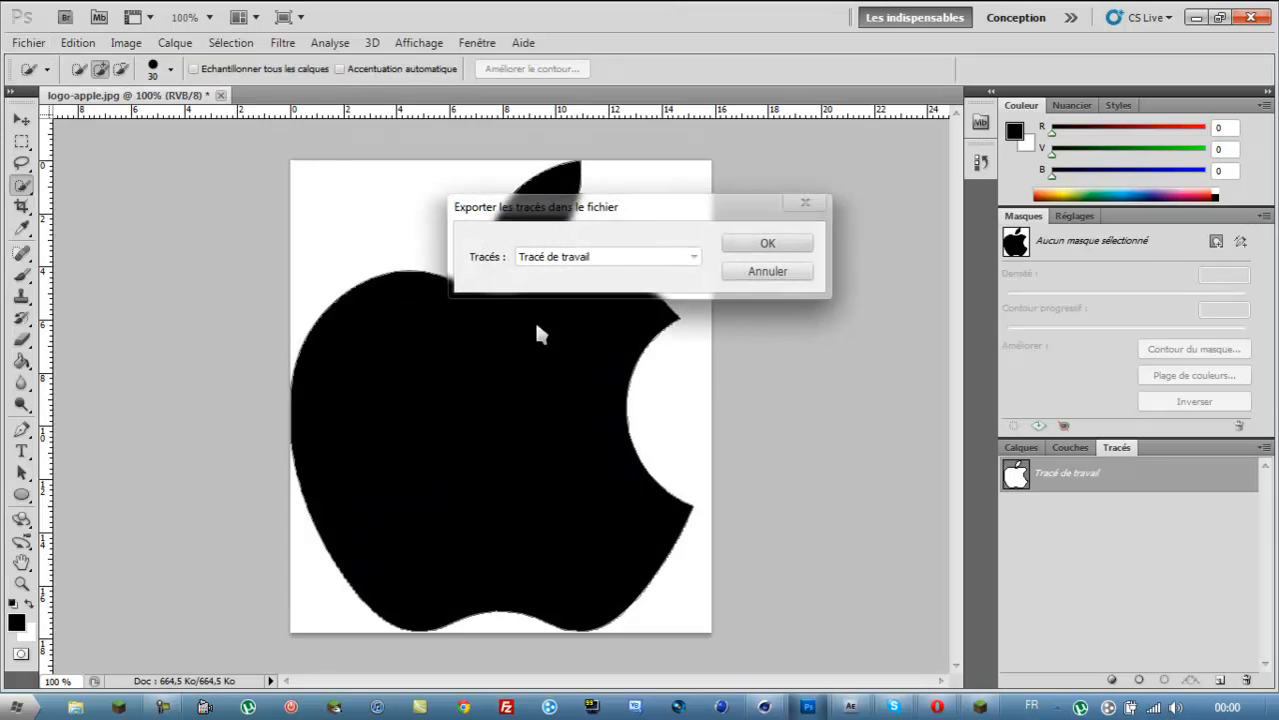
left_click(766, 258)
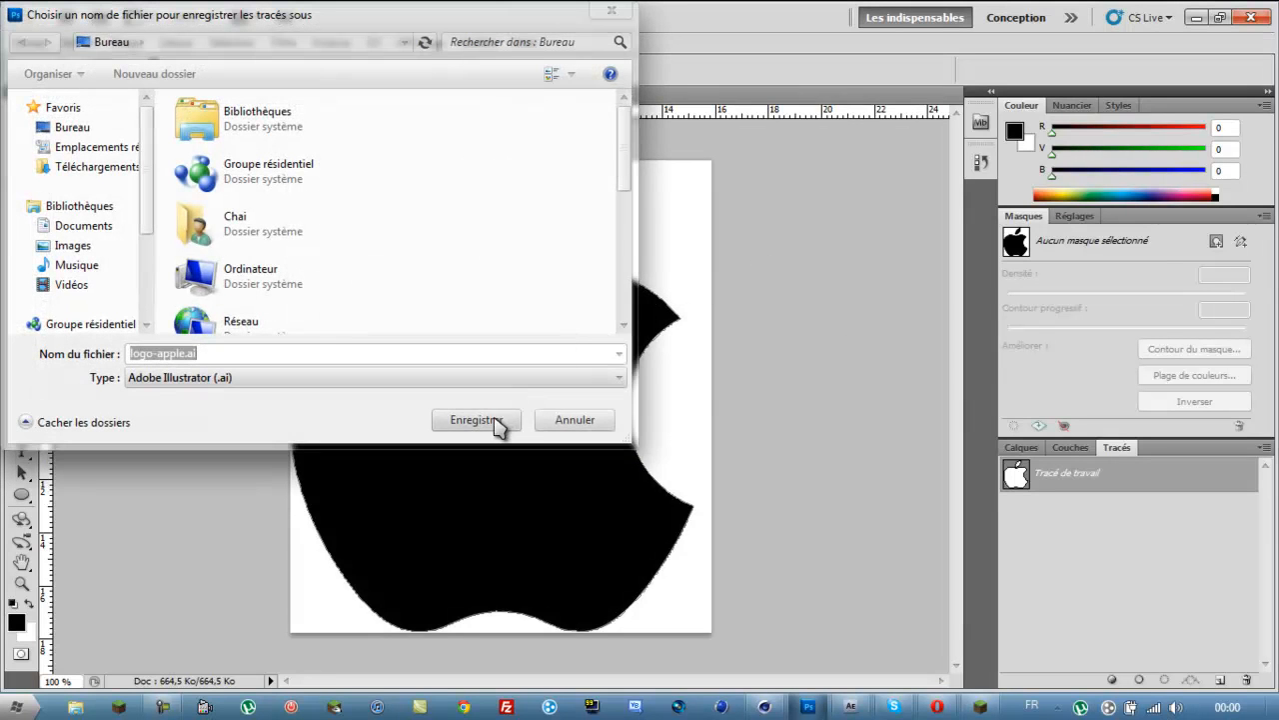
left_click(474, 420)
left_click(692, 362)
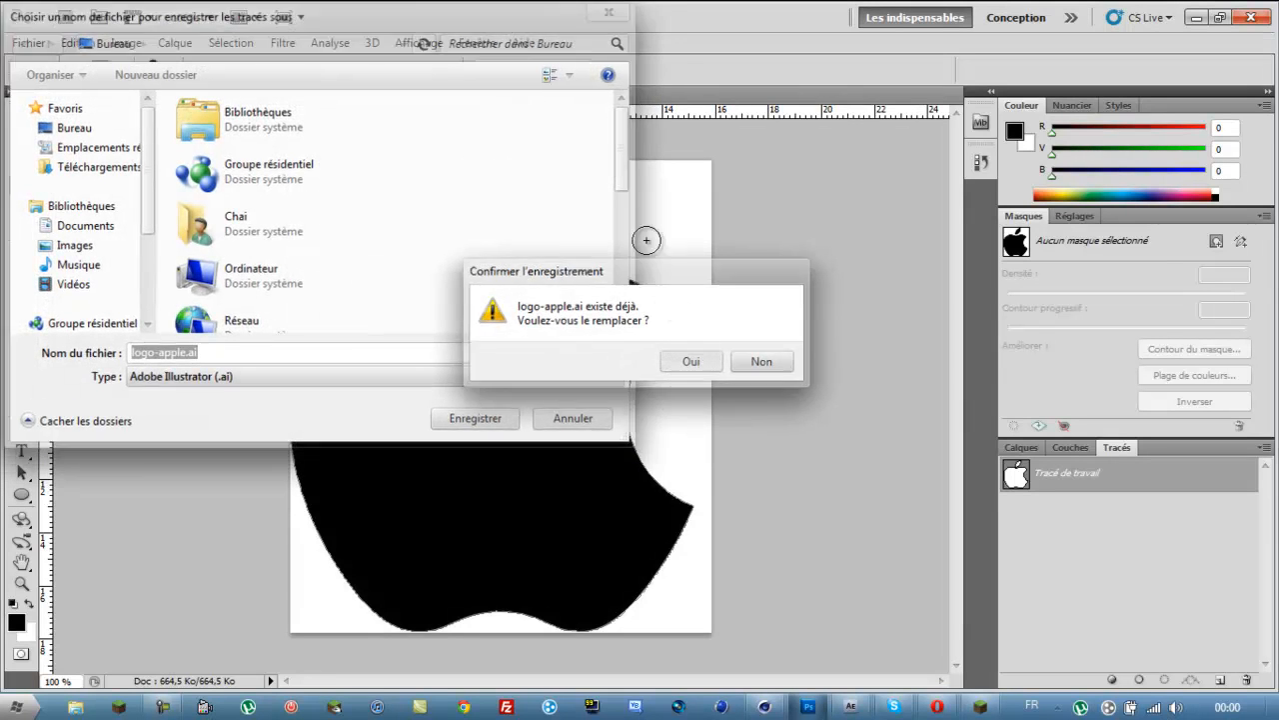
Step: Switch to CINEMA 4D and open logo-apple.ai from the desktop under the same name, accepting the import settings
left_click(764, 707)
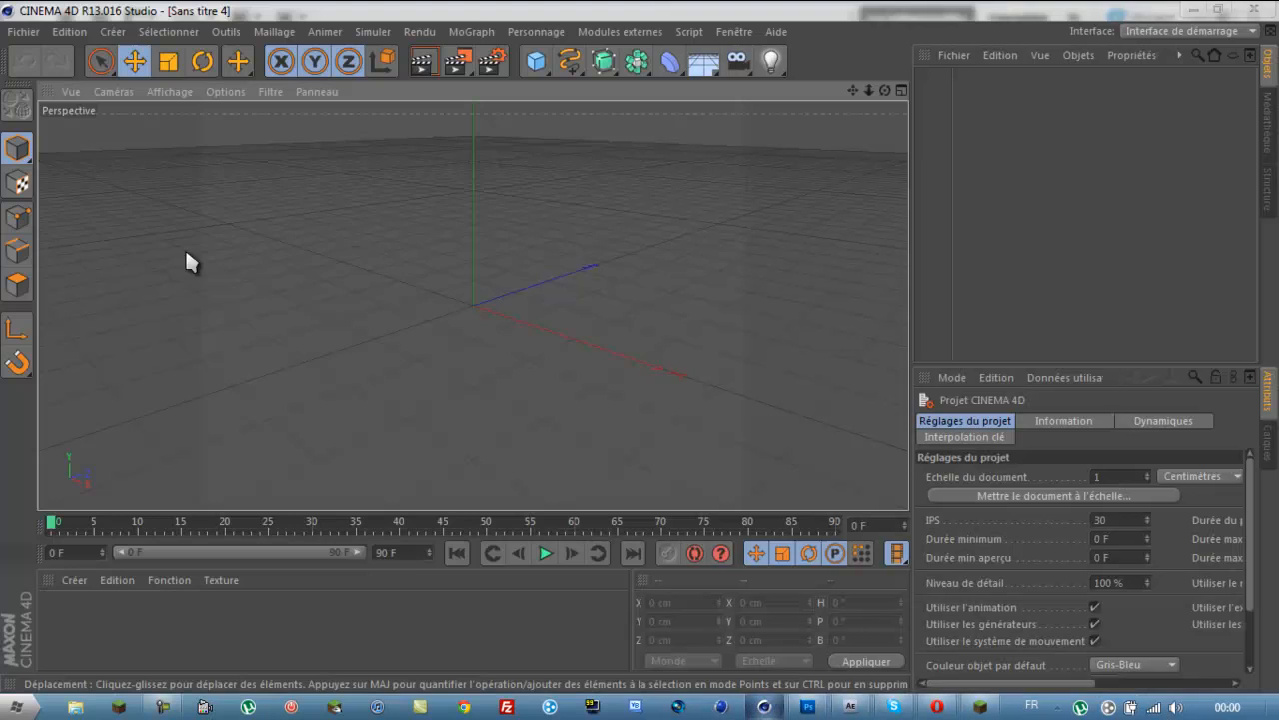
left_click(69, 30)
left_click(32, 80)
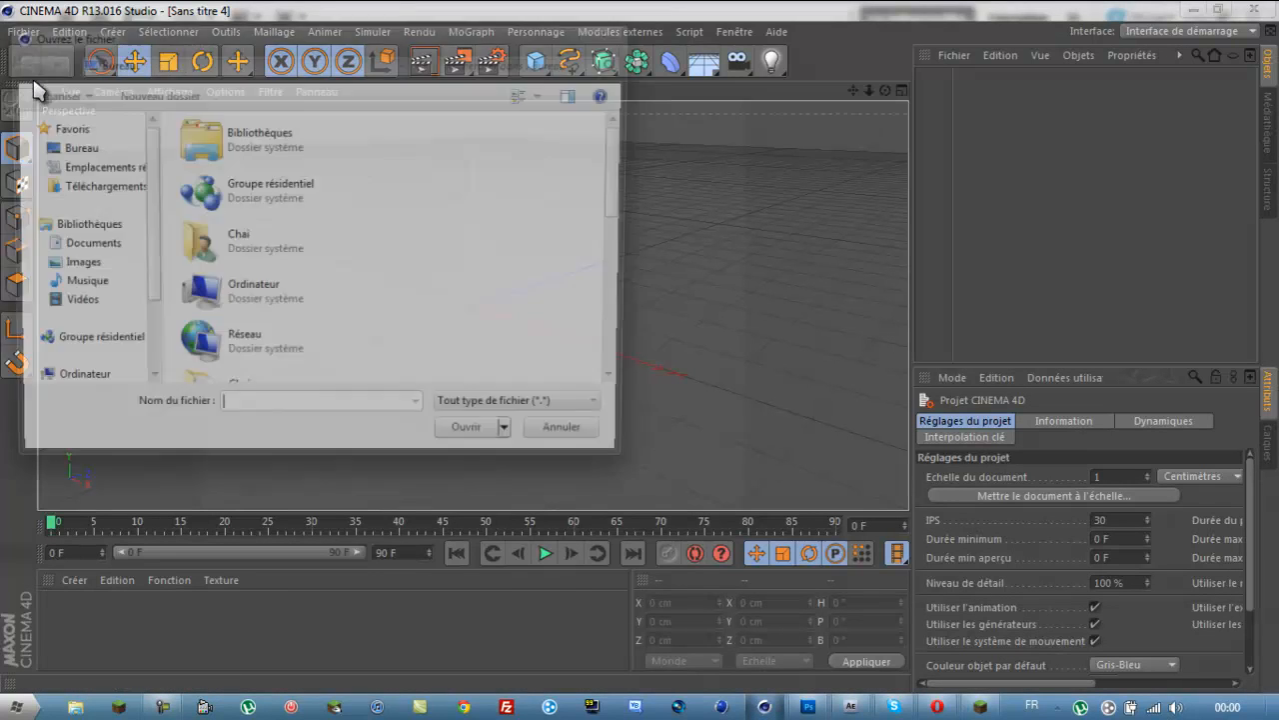
left_click_drag(630, 165, 635, 320)
left_click(251, 217)
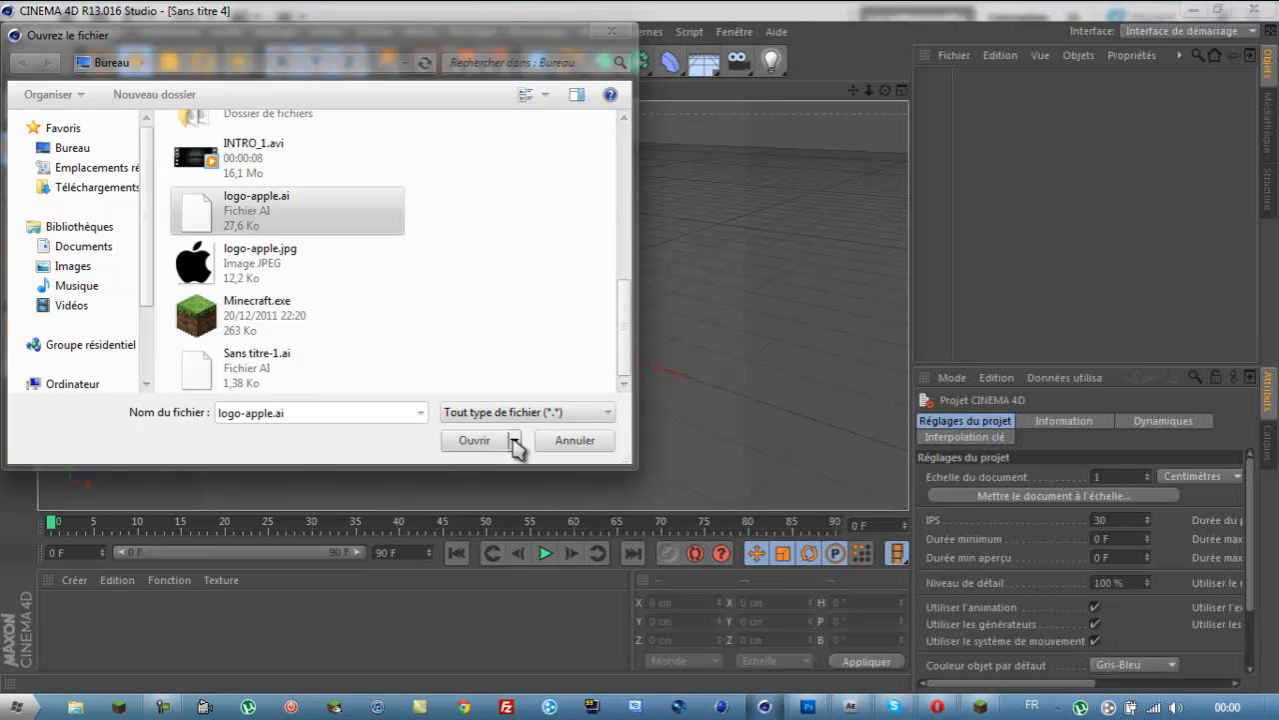
left_click(474, 440)
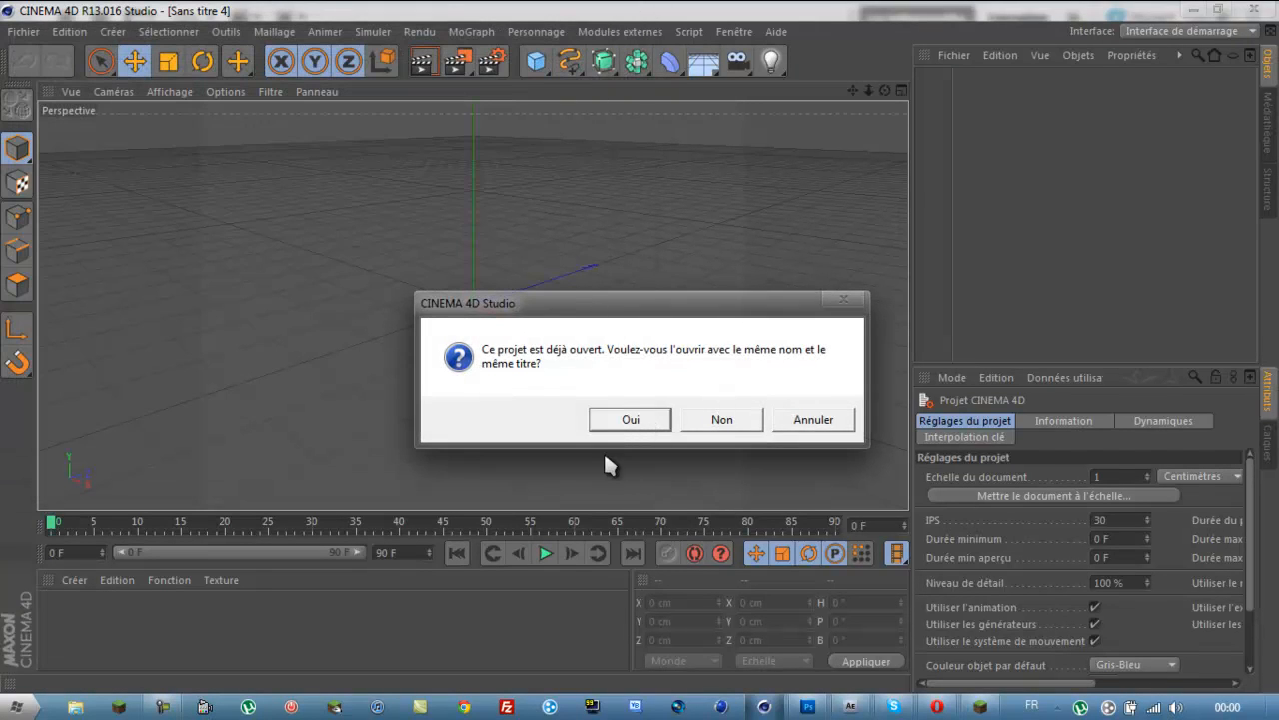
left_click(620, 424)
left_click(577, 585)
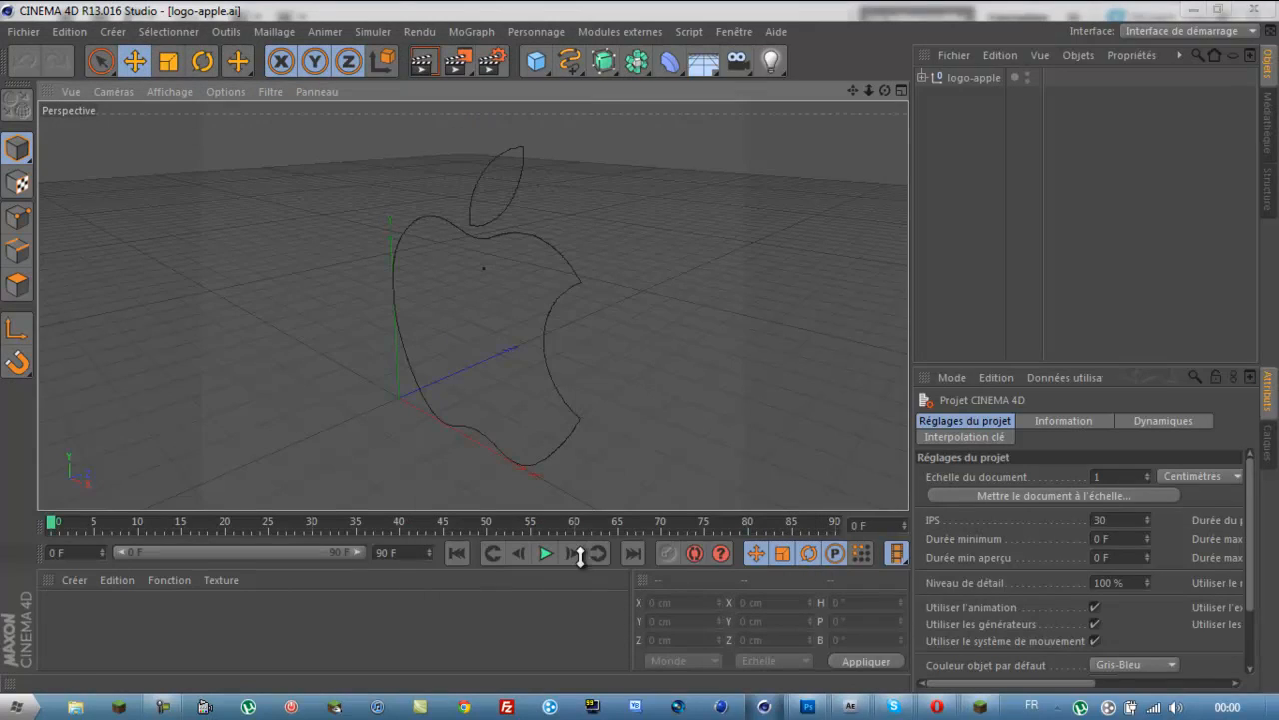
Step: Move the splines Tracé 1 and Tracé 2 out of the logo-apple null object and delete the null
left_click_drag(605, 303, 493, 312, "alt")
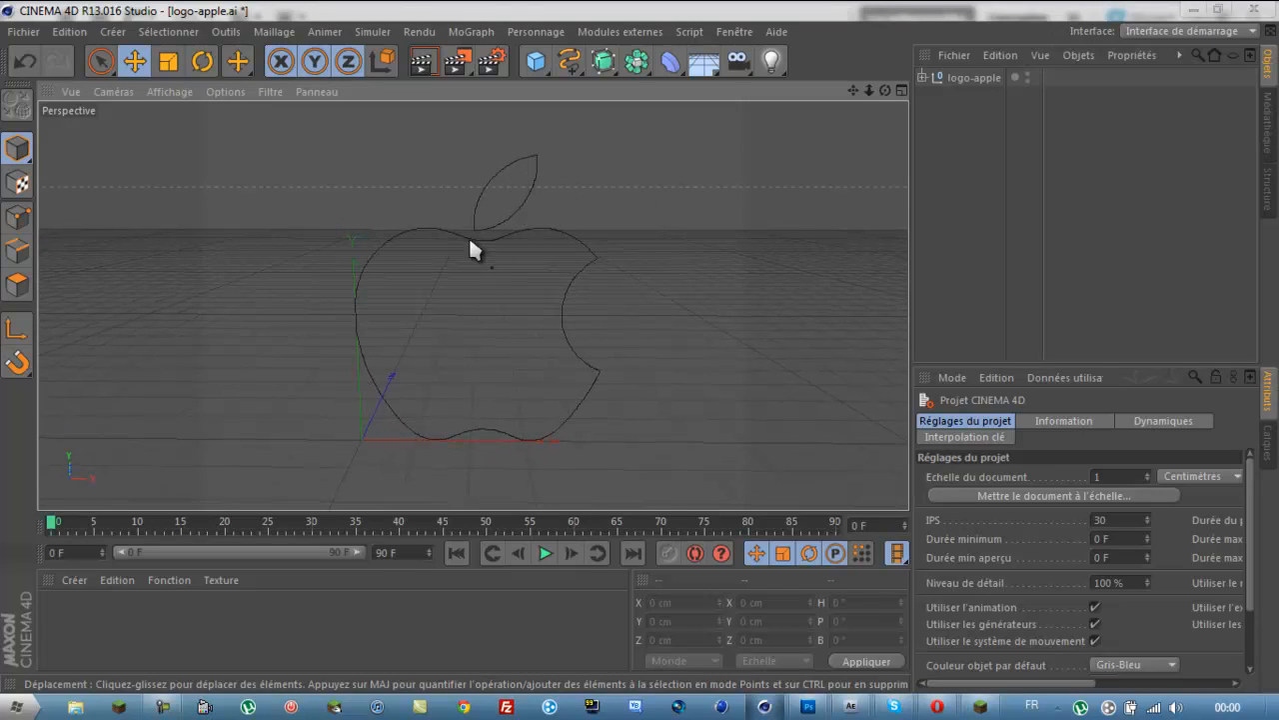
left_click(922, 77)
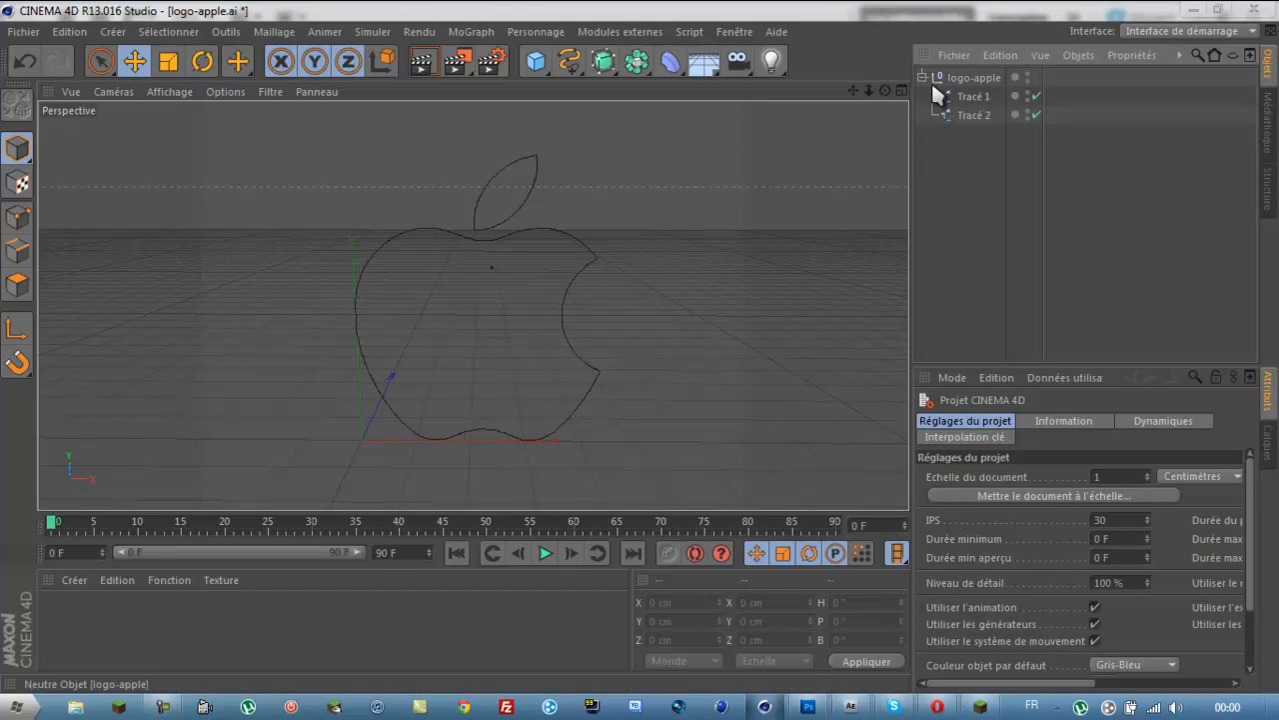
left_click_drag(985, 100, 989, 113)
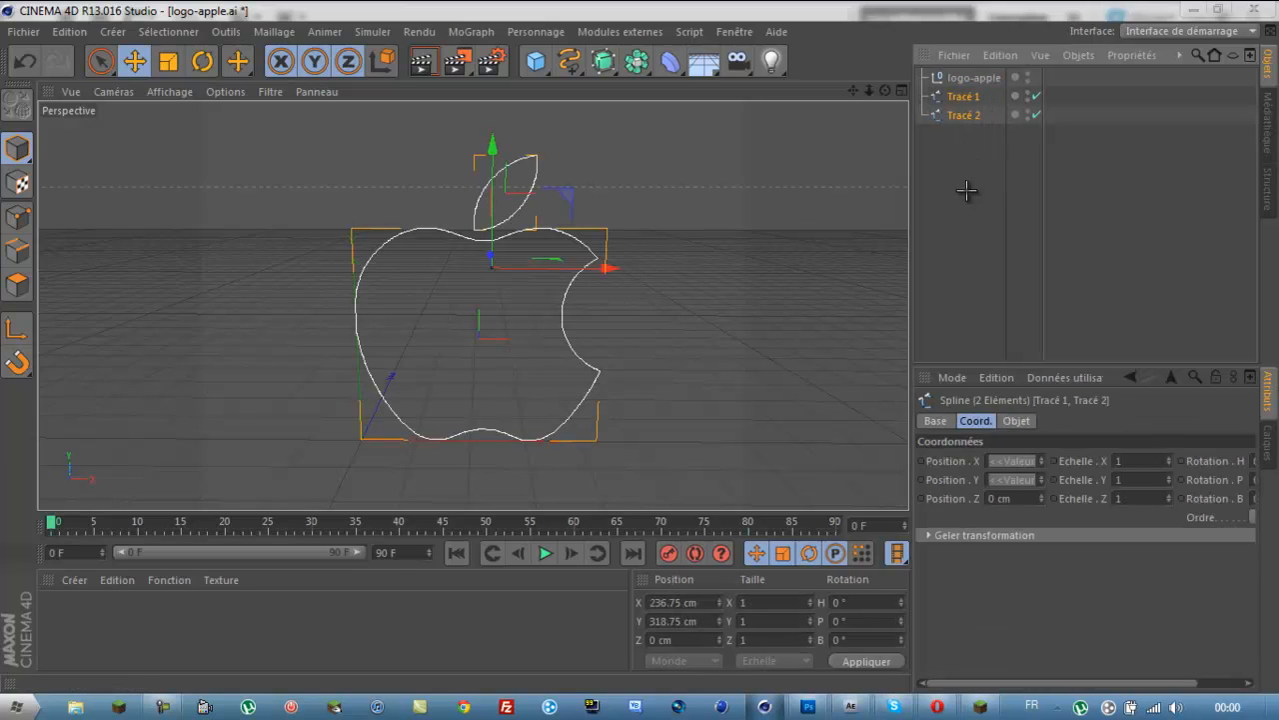
left_click(971, 191)
left_click(970, 78)
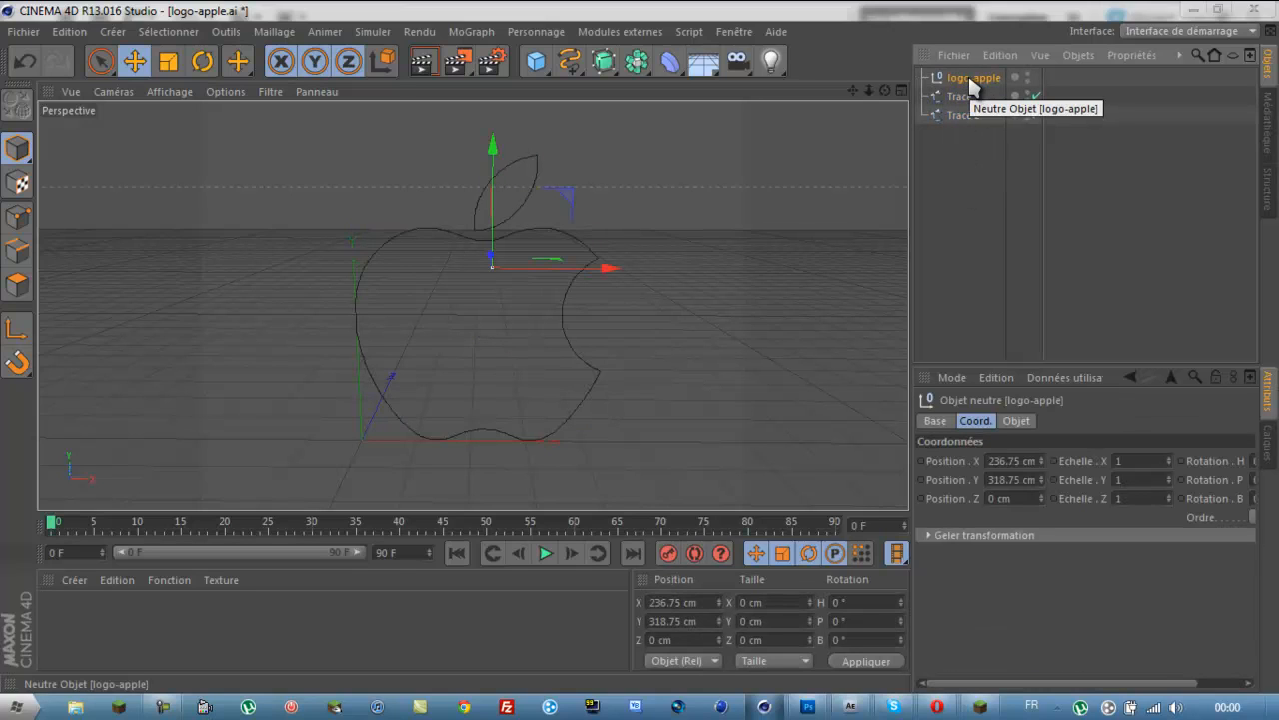
key("shift+g")
Step: Connect Tracé 1 and Tracé 2 into a single spline object and delete the two original splines
left_click_drag(957, 125, 975, 72)
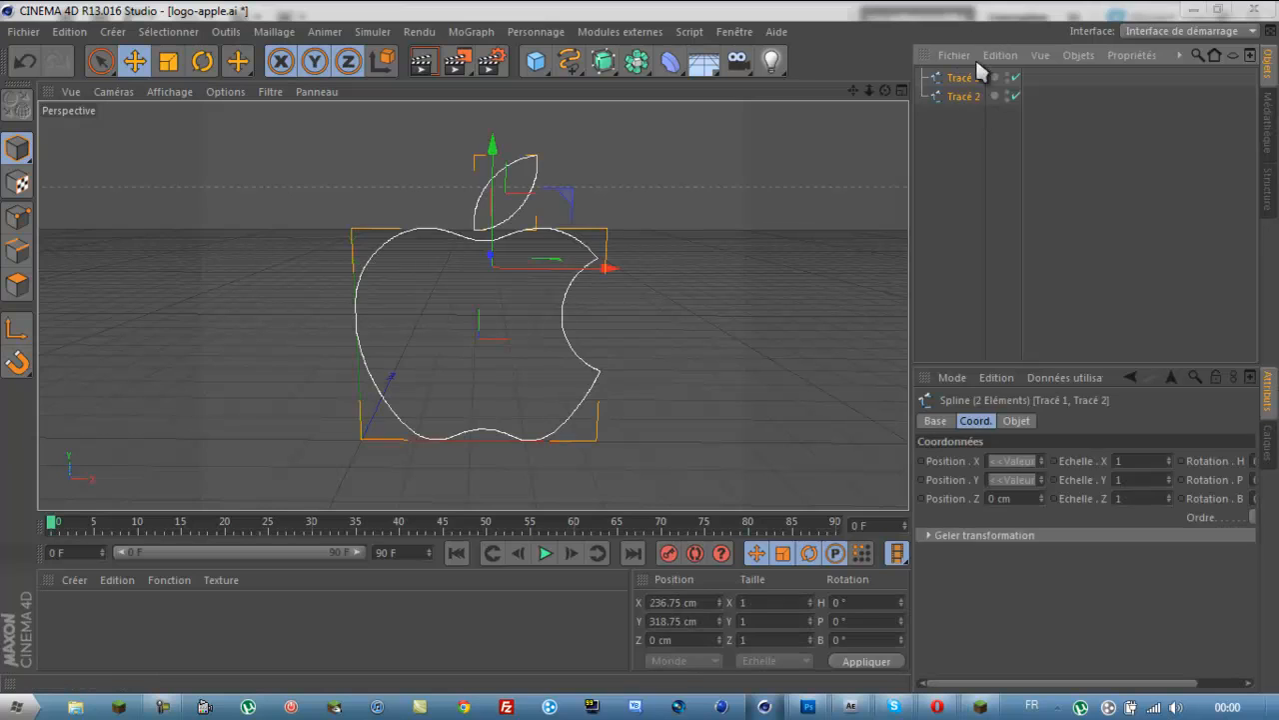
right_click(966, 72)
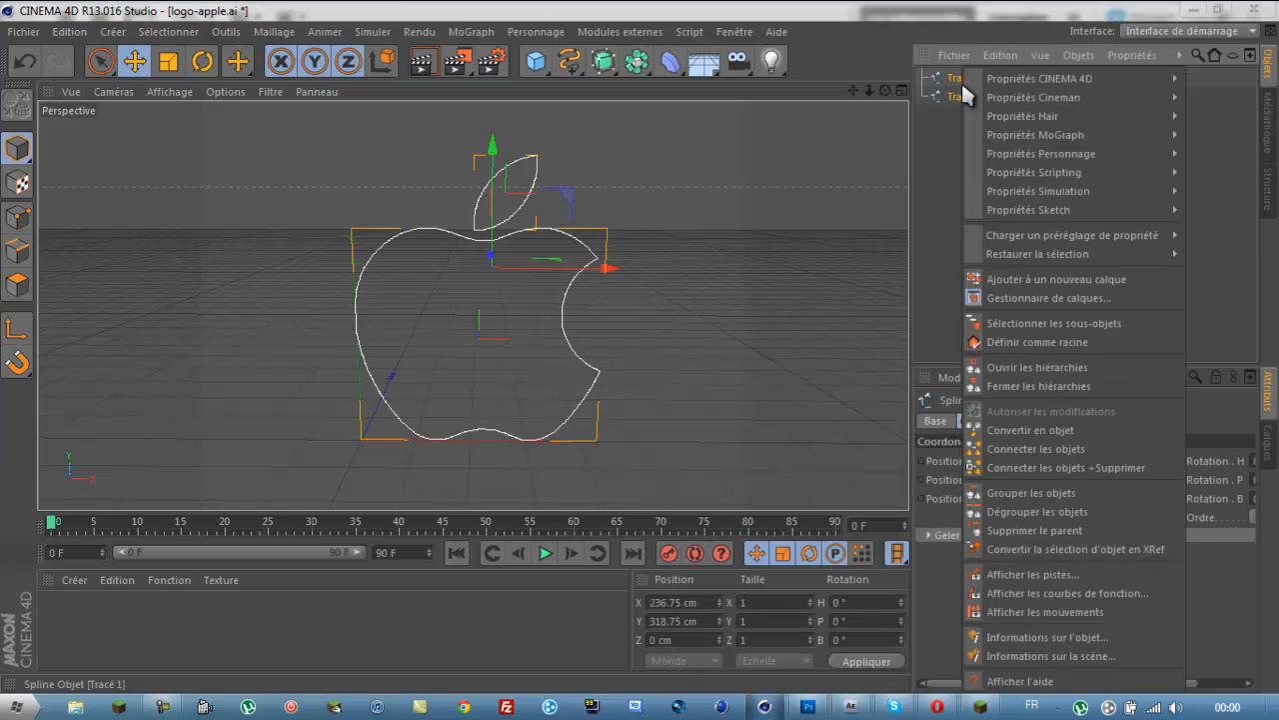
left_click(1037, 448)
left_click(958, 149)
left_click_drag(962, 121, 977, 87)
key("Delete")
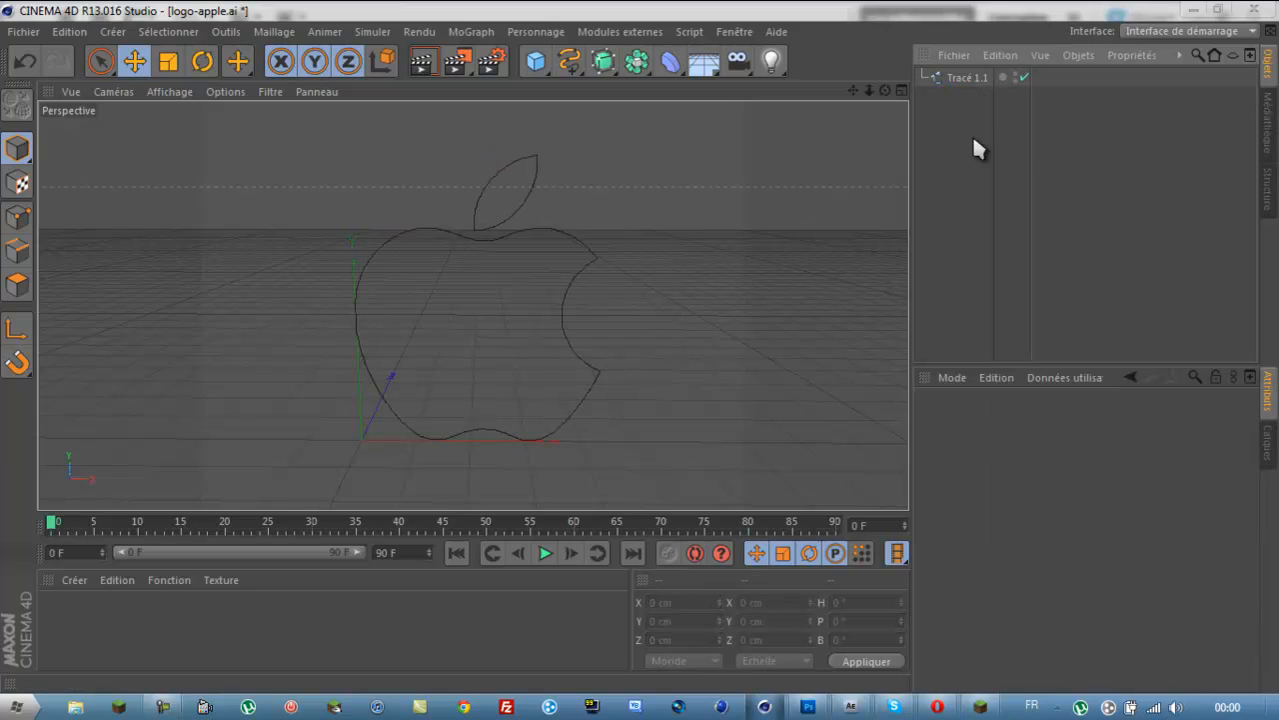
Step: Add an Extrusion NURBS object and make the spline Tracé 1.1 its child to extrude the logo
left_click(964, 78)
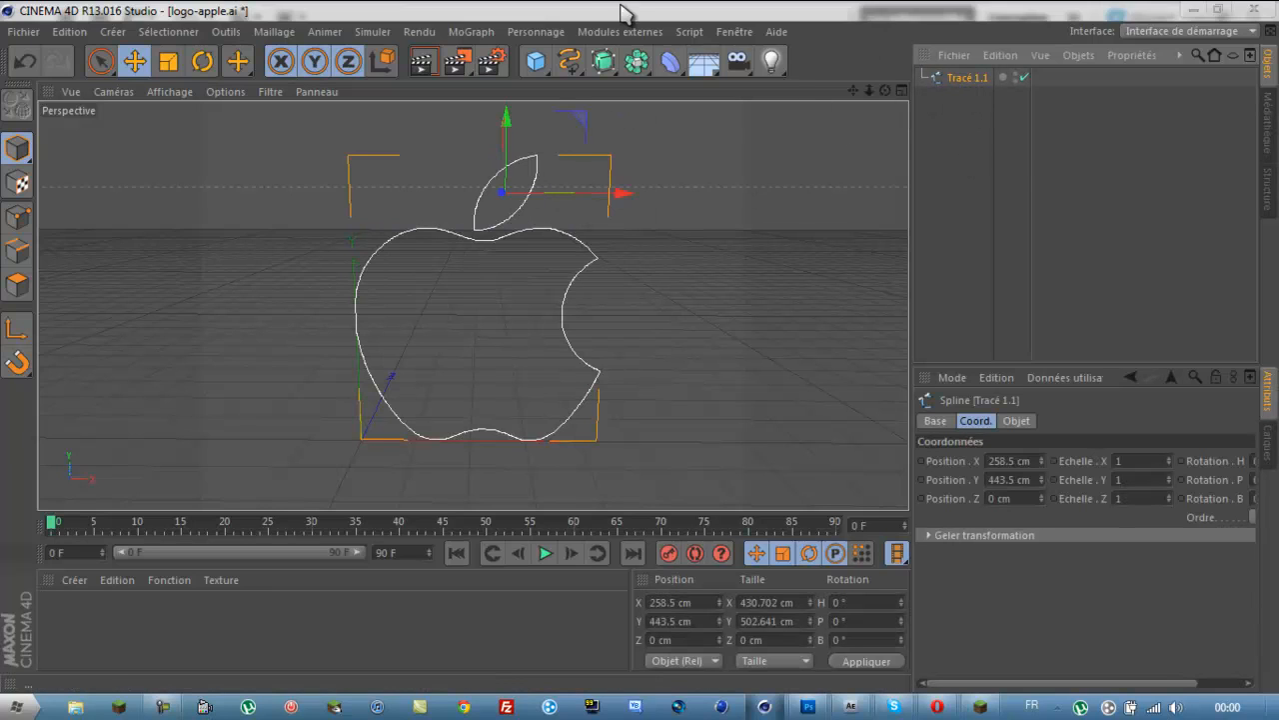
left_click(603, 61)
left_click(847, 80)
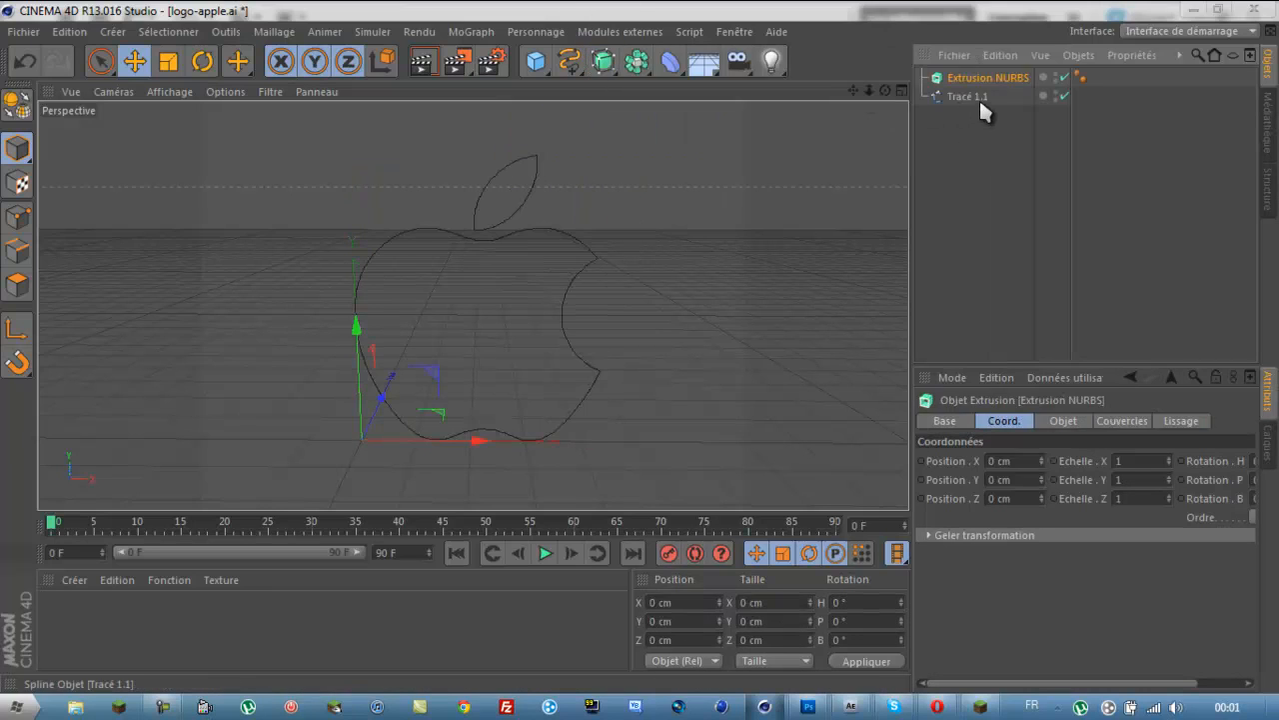
left_click_drag(979, 97, 979, 78)
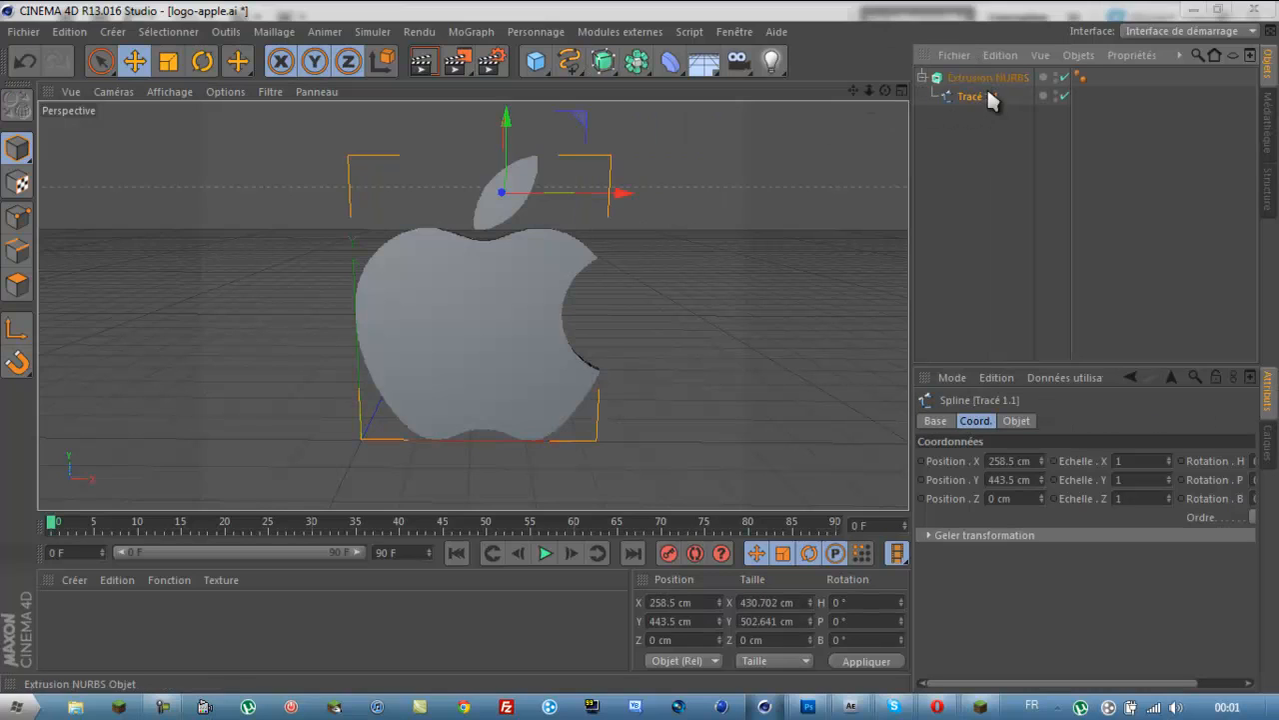
Step: Set the Extrusion NURBS's Z scale to 4.42 to thicken the logo, and dismiss the incoming Skype call notification
left_click(977, 72)
mouse_move(1163, 506)
left_mouse_down()
mouse_move(1164, 464)
mouse_move(1165, 487)
left_mouse_up()
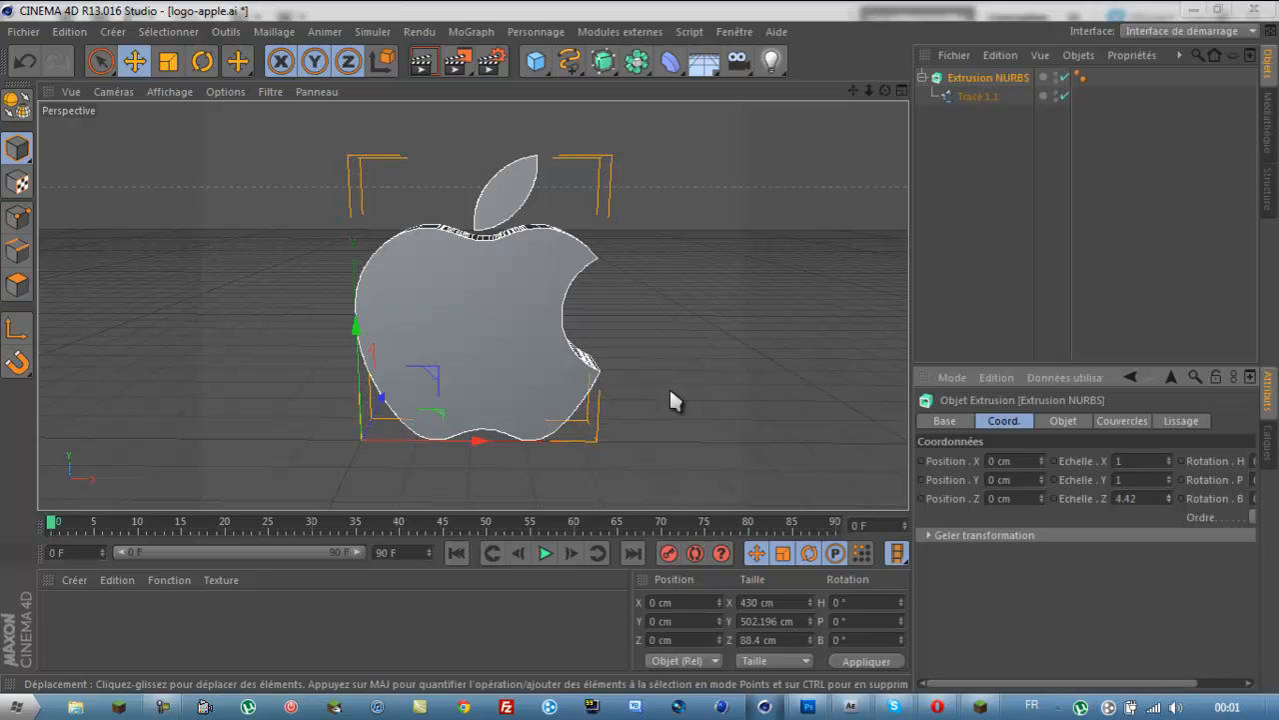
left_click_drag(658, 386, 539, 360, "alt")
left_click(604, 353)
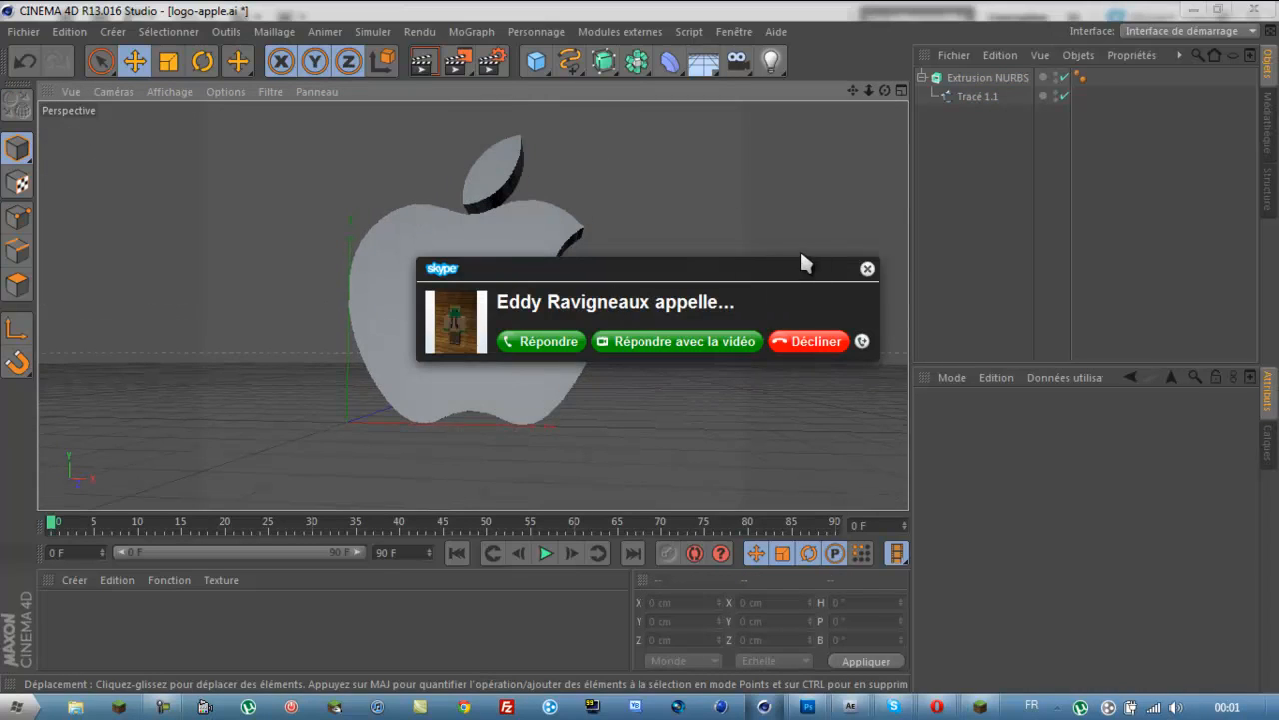
left_click(868, 269)
left_click_drag(552, 260, 594, 397, "alt")
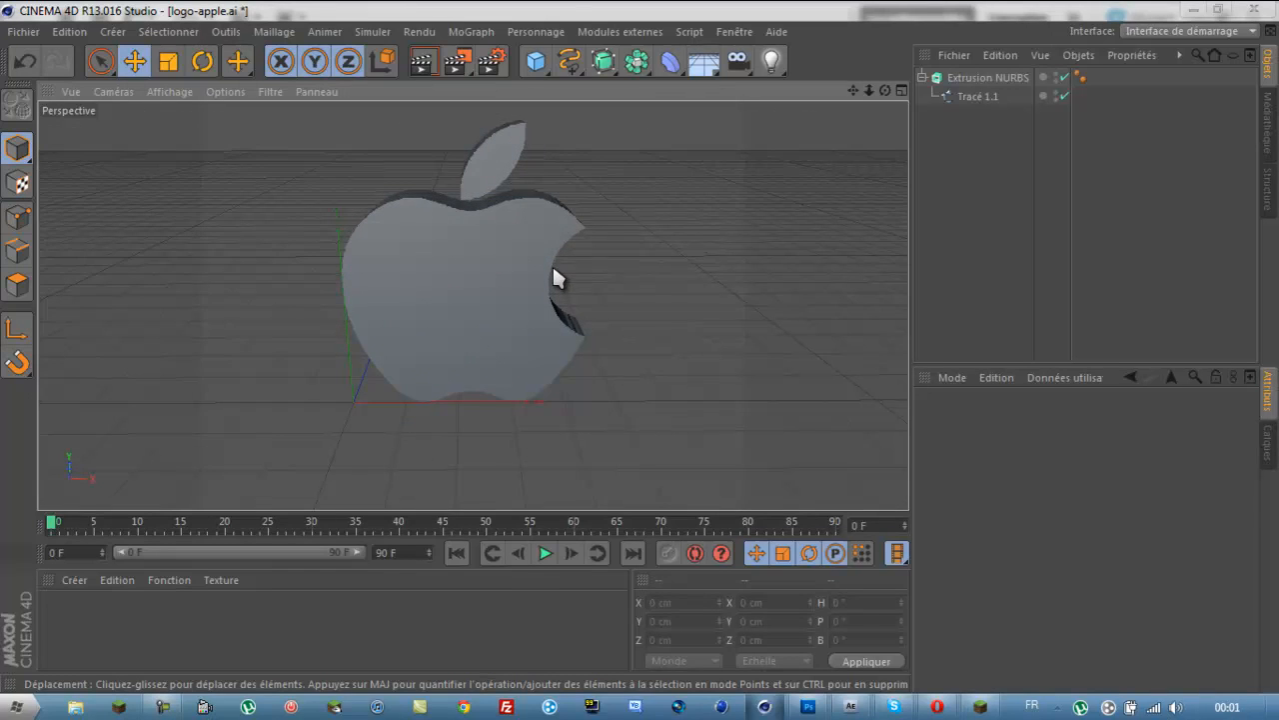